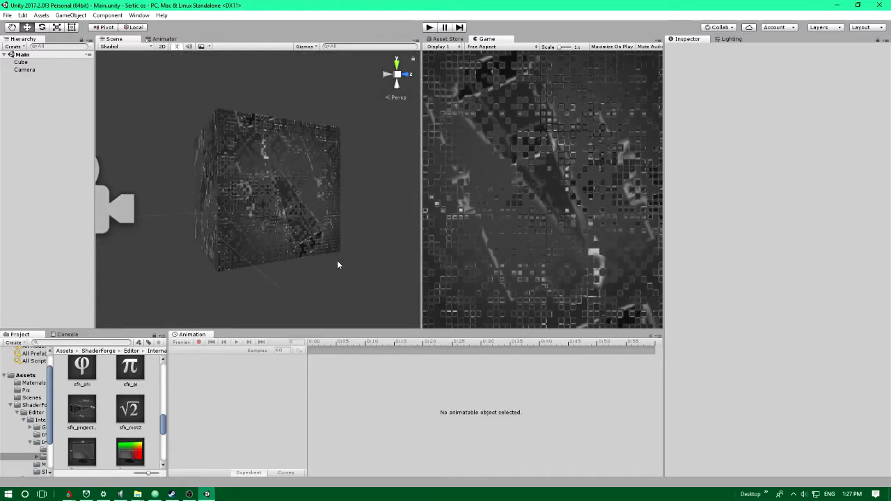
Open Shader Forge and start a new shader of the Lit (Basic) type
{"action": "scroll", "coordinate": [334, 272], "scroll_direction": "up", "scroll_amount": 3}
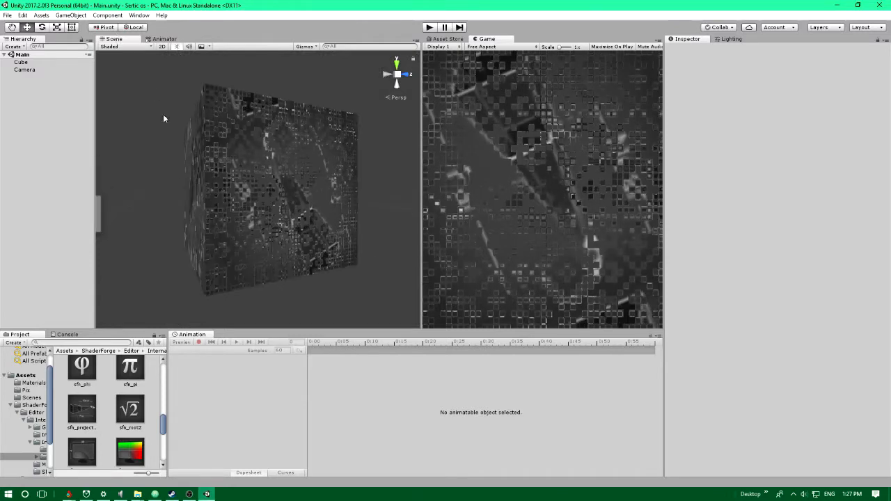
{"action": "left_click", "coordinate": [32, 383]}
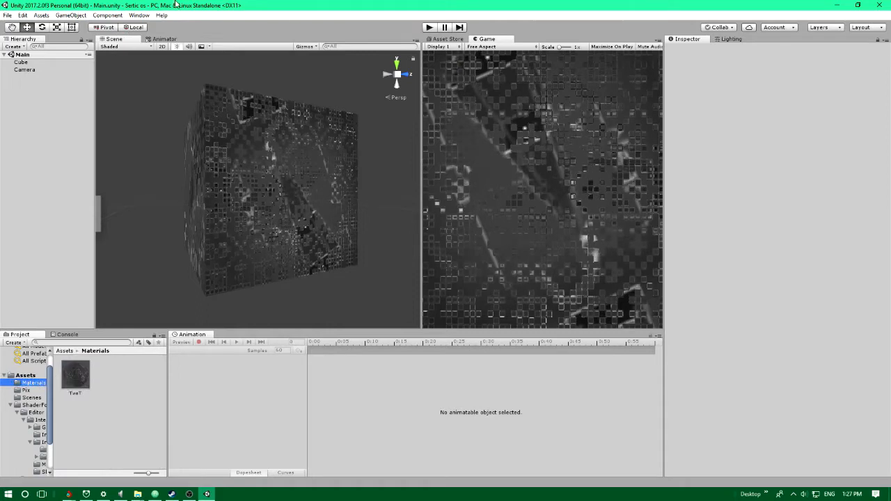
{"action": "left_click", "coordinate": [139, 16]}
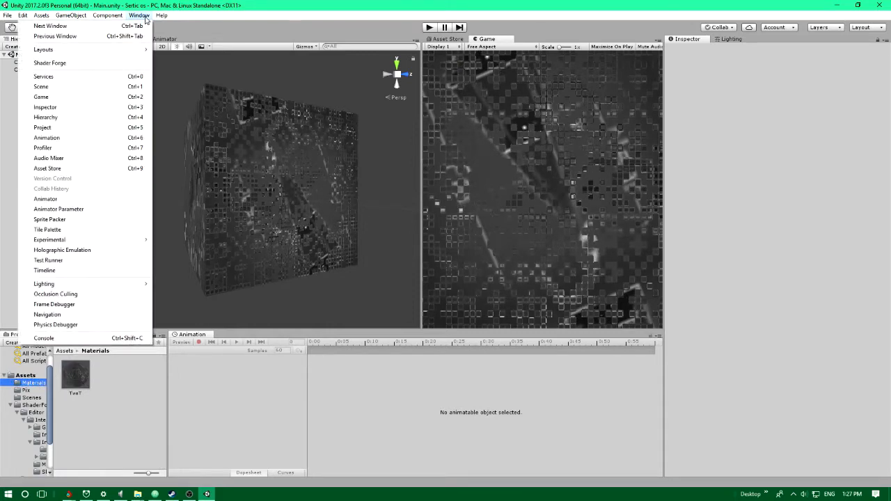
{"action": "left_click", "coordinate": [100, 66]}
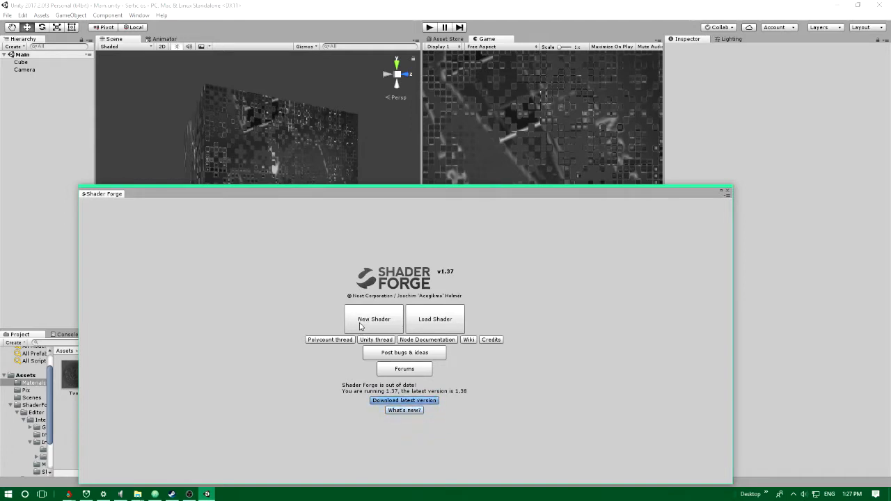
{"action": "left_click", "coordinate": [361, 325]}
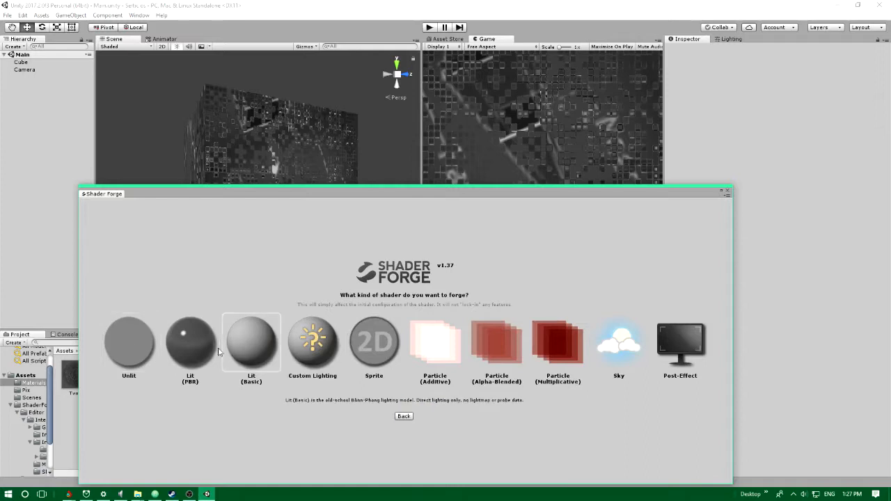
{"action": "left_click", "coordinate": [269, 339]}
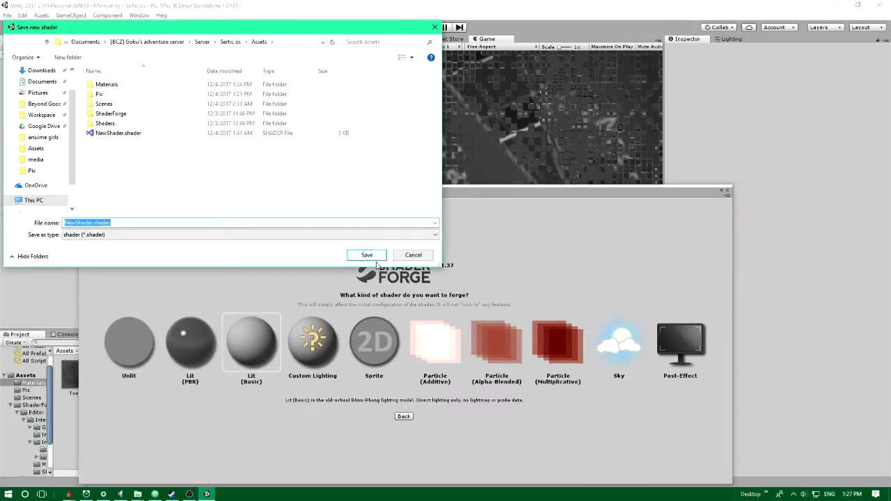
Save the new shader in the Shaders folder as "animate different uvs using a black and white image"
{"action": "double_click", "coordinate": [105, 123]}
{"action": "left_click", "coordinate": [88, 223]}
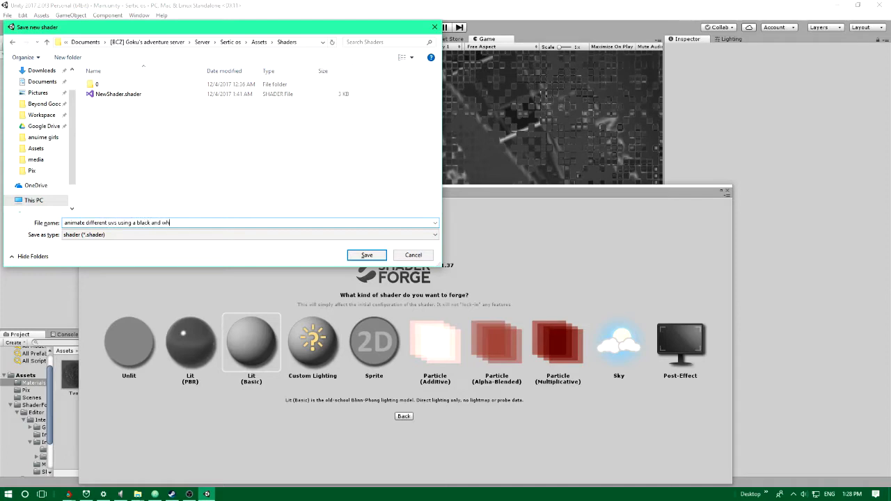
{"action": "type", "text": "e imag"}
{"action": "key", "text": "Return"}
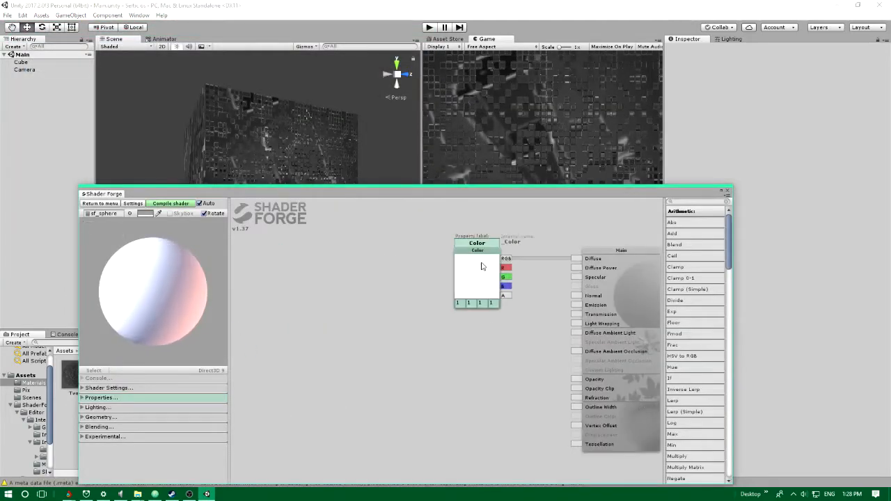
Add two Texture 2D nodes, one above the other, in the empty graph area beside the Color node
{"action": "left_click", "coordinate": [472, 272]}
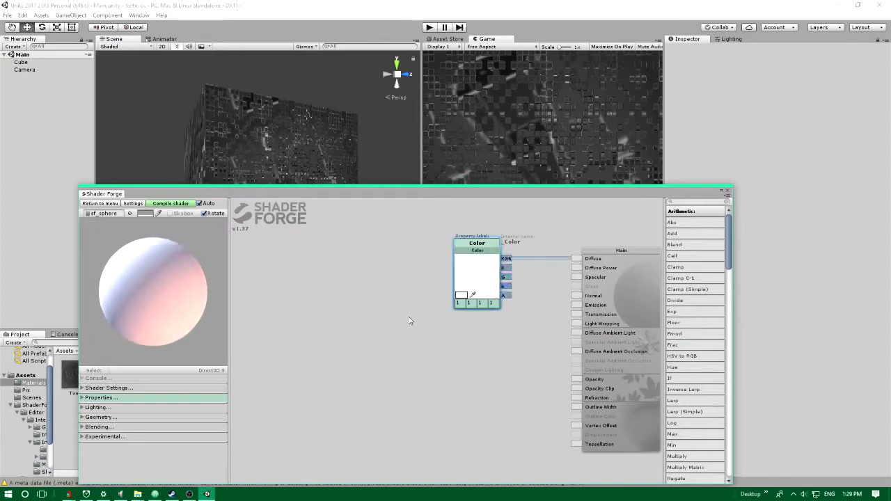
{"action": "left_click", "coordinate": [329, 328]}
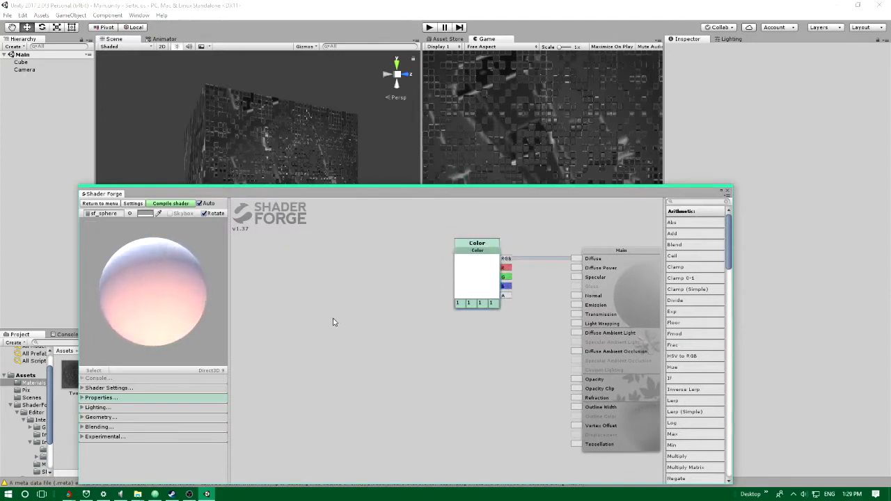
{"action": "scroll", "coordinate": [353, 310], "scroll_direction": "down", "scroll_amount": 2}
{"action": "middle_click_drag", "start_coordinate": [305, 287], "coordinate": [336, 285]}
{"action": "key", "text": "t"}
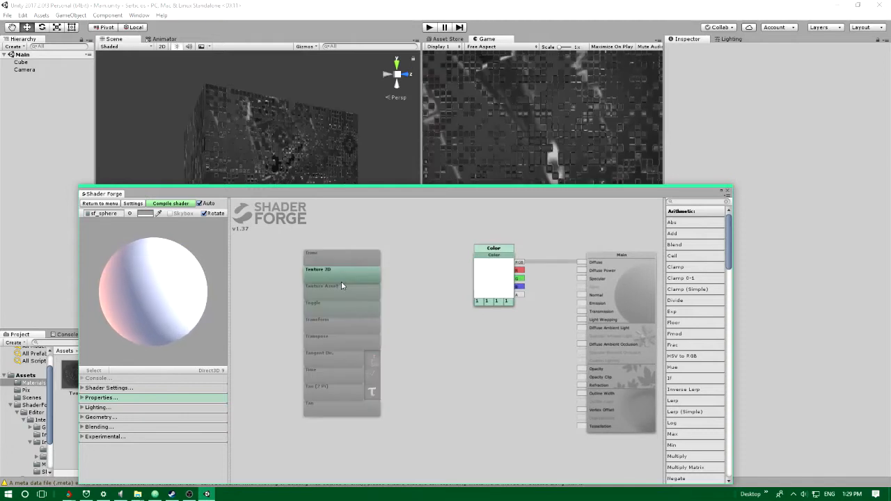
{"action": "left_click", "coordinate": [342, 272]}
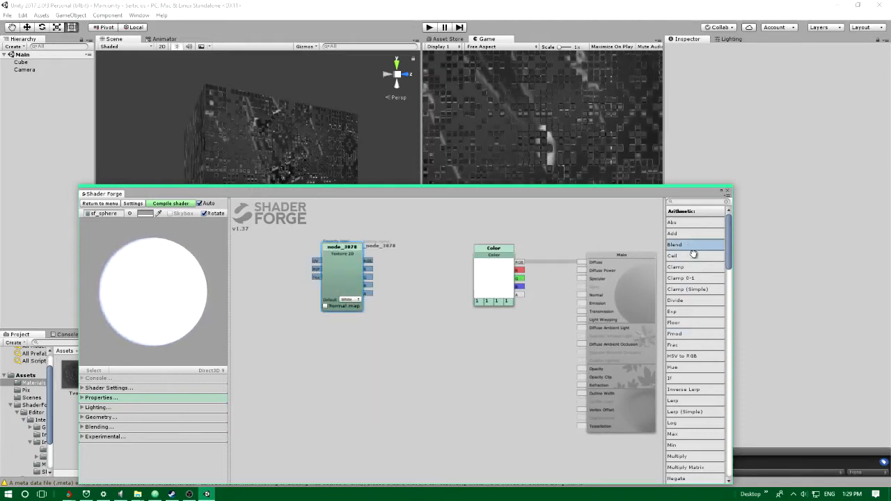
{"action": "key", "text": "t"}
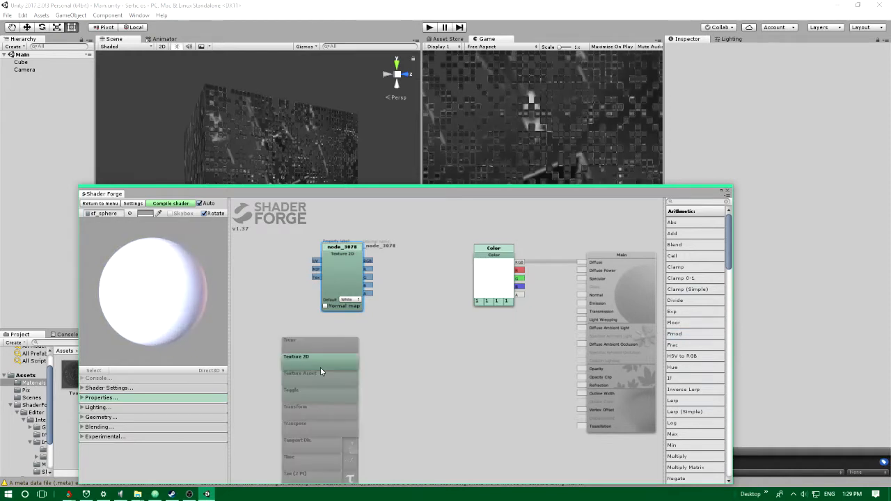
{"action": "left_click", "coordinate": [320, 368]}
{"action": "left_click_drag", "start_coordinate": [340, 362], "coordinate": [340, 353]}
Add a UV Coordinates node in front of the two Texture 2D nodes
{"action": "middle_click_drag", "start_coordinate": [424, 428], "coordinate": [491, 431]}
{"action": "key", "text": "u"}
{"action": "left_click", "coordinate": [278, 258]}
{"action": "middle_click_drag", "start_coordinate": [366, 352], "coordinate": [453, 352]}
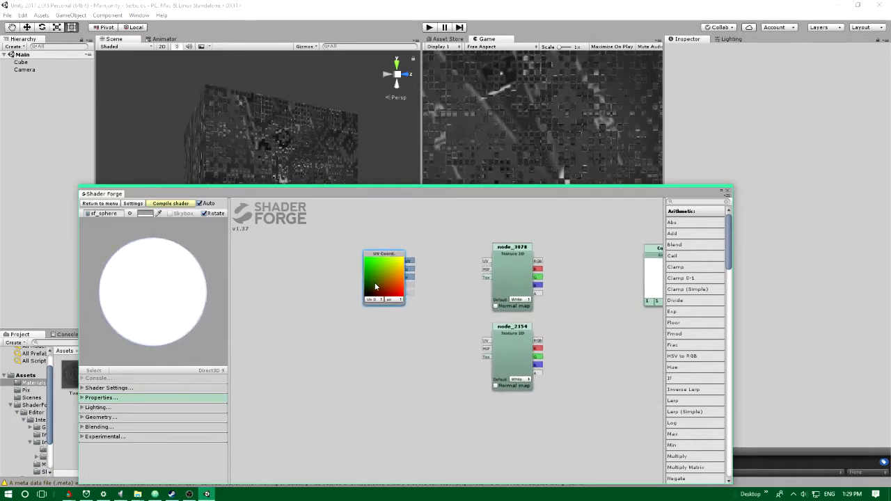
{"action": "left_click_drag", "start_coordinate": [375, 282], "coordinate": [359, 295]}
Bring the upper Texture 2D node beside the UV Coordinates node and assign it the Zigzag-black-and-white image
{"action": "left_click_drag", "start_coordinate": [494, 297], "coordinate": [420, 314]}
{"action": "left_click", "coordinate": [451, 313]}
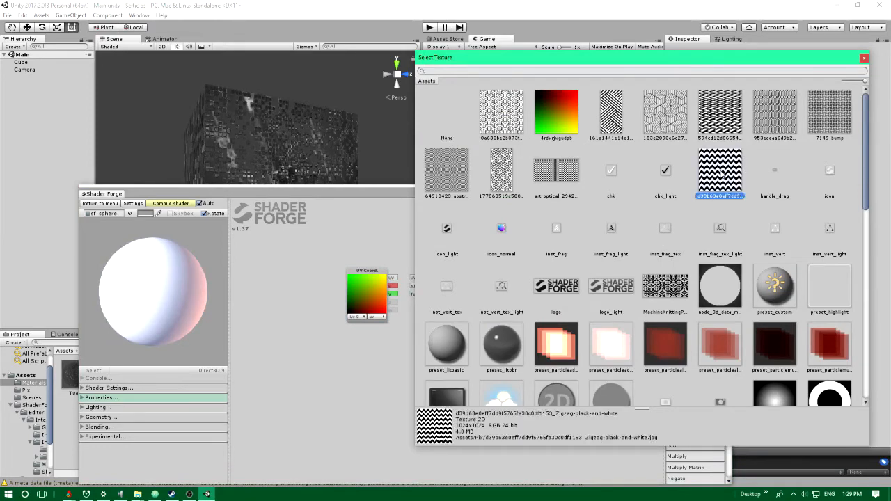
{"action": "double_click", "coordinate": [717, 185]}
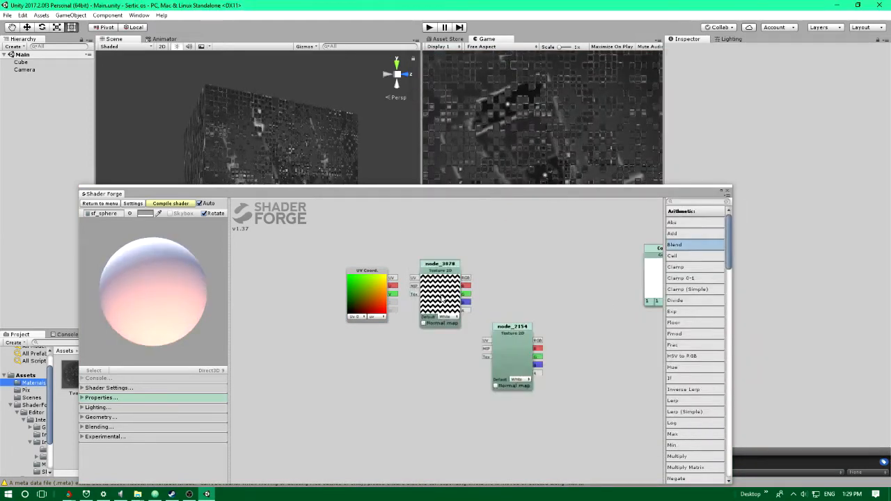
Space out the UV Coordinates node and connect its UV output to the zigzag texture's UV input
{"action": "scroll", "coordinate": [441, 298], "scroll_direction": "up", "scroll_amount": 1}
{"action": "left_click_drag", "start_coordinate": [363, 297], "coordinate": [298, 296]}
{"action": "left_click_drag", "start_coordinate": [528, 307], "coordinate": [400, 309]}
{"action": "scroll", "coordinate": [400, 309], "scroll_direction": "down", "scroll_amount": 1}
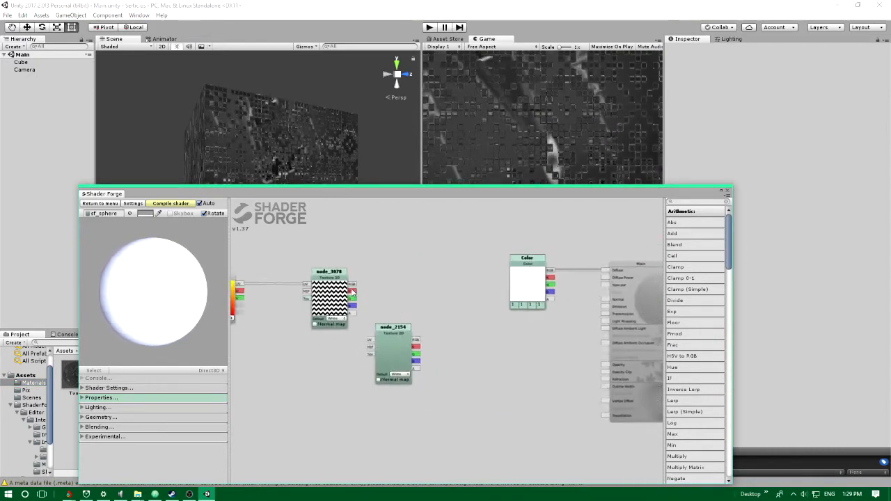
Connect the zigzag texture's RGB output to Diffuse on the Main node and delete the unused Color node
{"action": "left_click_drag", "start_coordinate": [353, 289], "coordinate": [350, 286]}
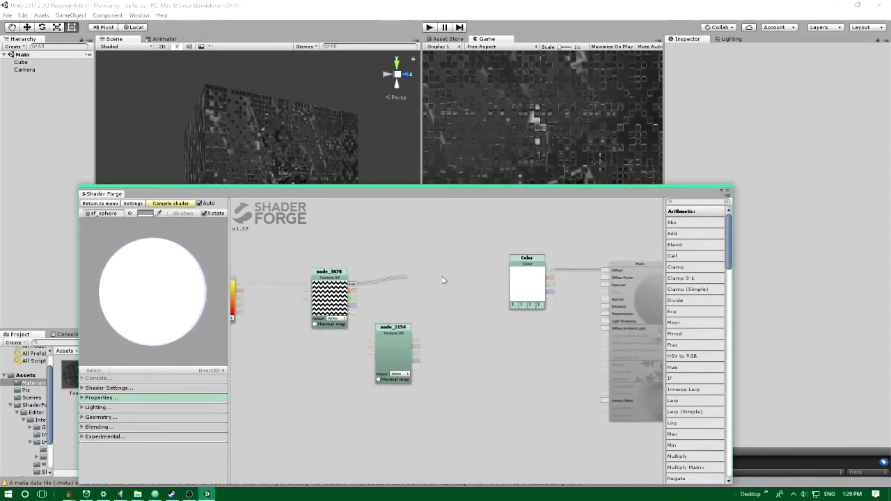
{"action": "left_click_drag", "start_coordinate": [584, 275], "coordinate": [603, 270]}
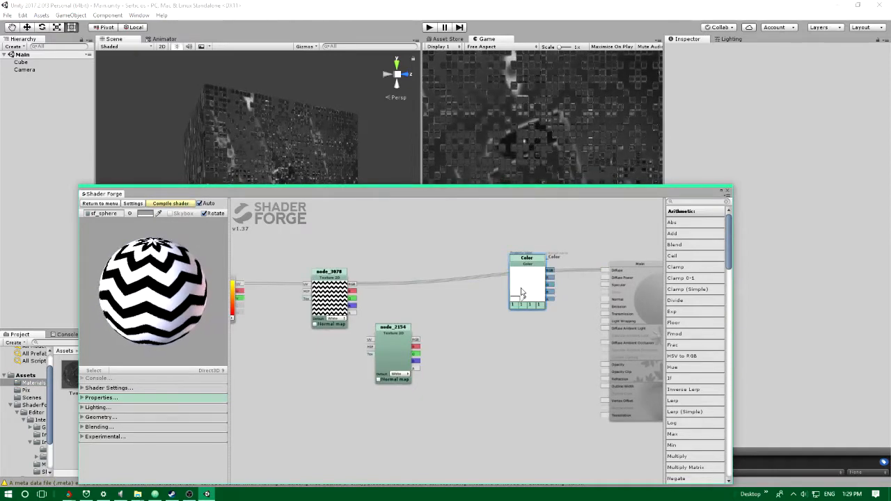
{"action": "key", "text": "Delete"}
Orbit the preview sphere to show its pole and turn off automatic rotation
{"action": "left_click_drag", "start_coordinate": [185, 339], "coordinate": [197, 321]}
{"action": "left_click_drag", "start_coordinate": [179, 263], "coordinate": [194, 231]}
{"action": "left_click", "coordinate": [204, 214]}
{"action": "left_click_drag", "start_coordinate": [295, 368], "coordinate": [434, 378]}
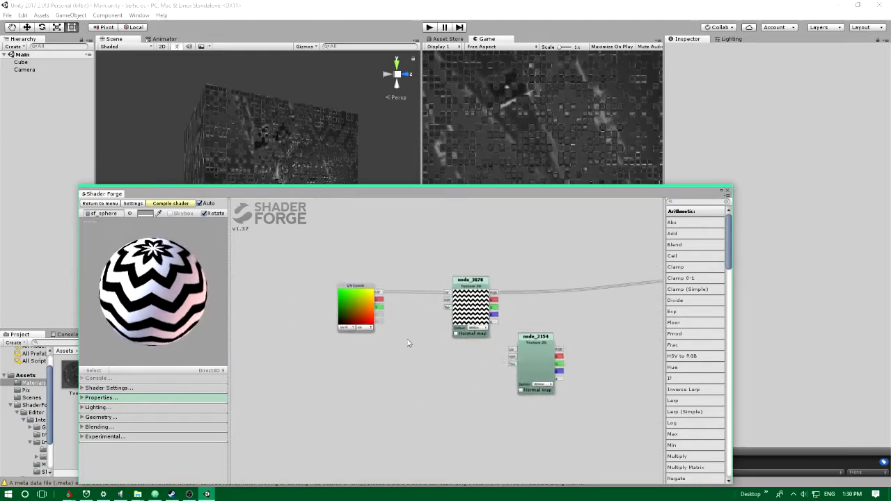
{"action": "scroll", "coordinate": [408, 339], "scroll_direction": "up", "scroll_amount": 3}
{"action": "left_click", "coordinate": [204, 214]}
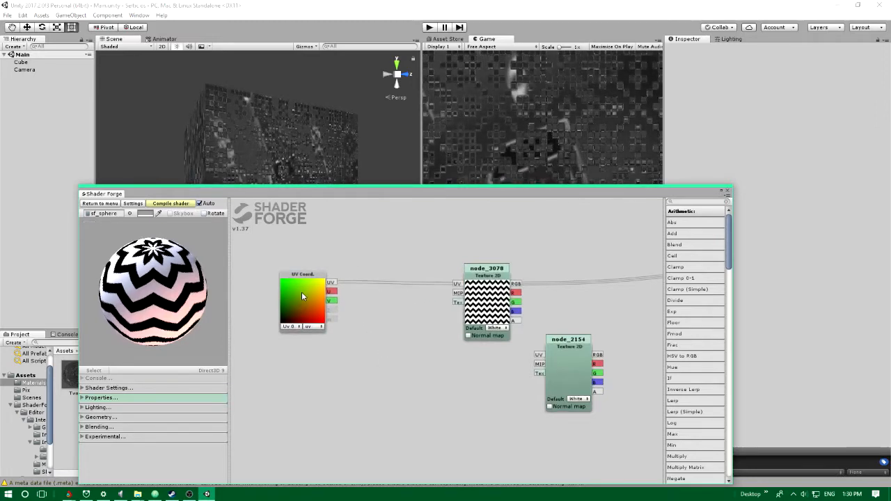
Insert a Panner node between the UV Coordinates node and the zigzag texture's UV input
{"action": "key", "text": "p"}
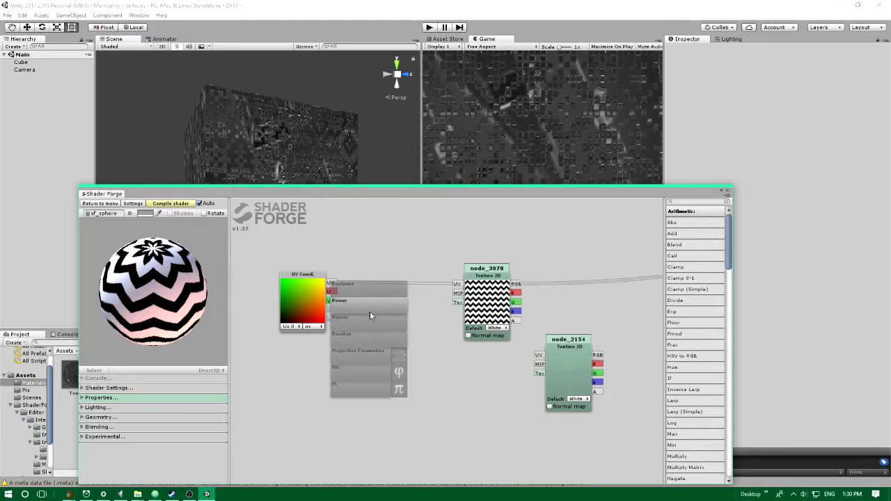
{"action": "left_click", "coordinate": [373, 328]}
{"action": "left_click_drag", "start_coordinate": [373, 332], "coordinate": [401, 298]}
{"action": "left_click_drag", "start_coordinate": [330, 282], "coordinate": [369, 281]}
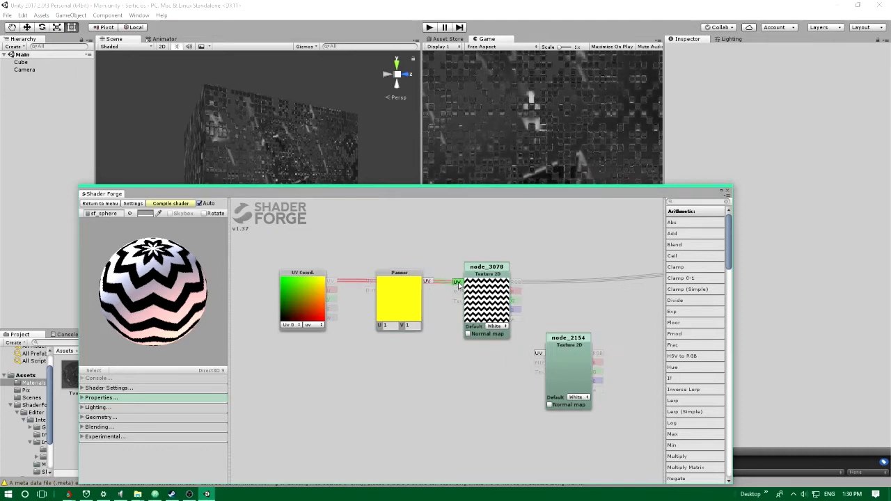
{"action": "left_click_drag", "start_coordinate": [462, 283], "coordinate": [462, 283]}
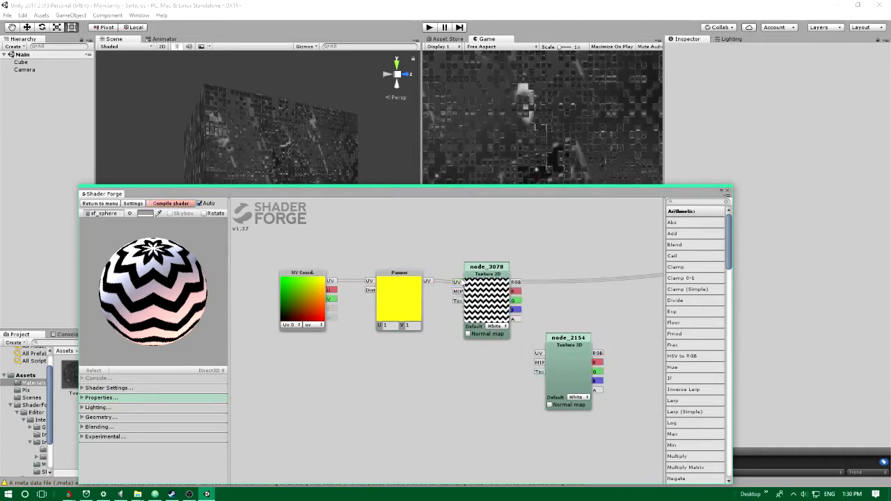
Set the Panner to U 0 and V 0.1, compiling the shader after each change
{"action": "left_click", "coordinate": [394, 324]}
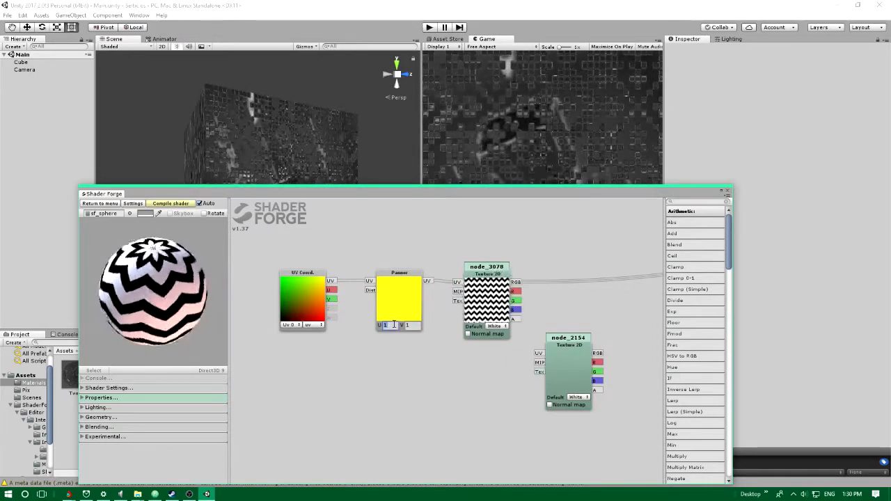
{"action": "type", "text": "0"}
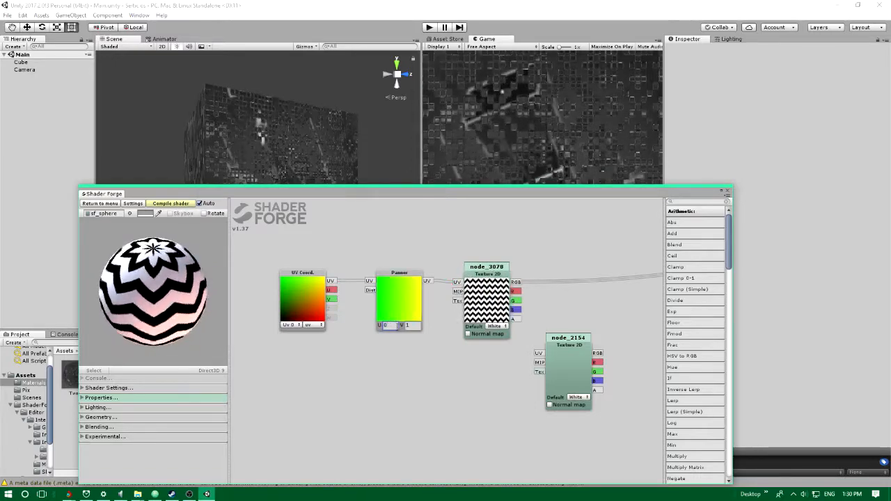
{"action": "left_click", "coordinate": [170, 204]}
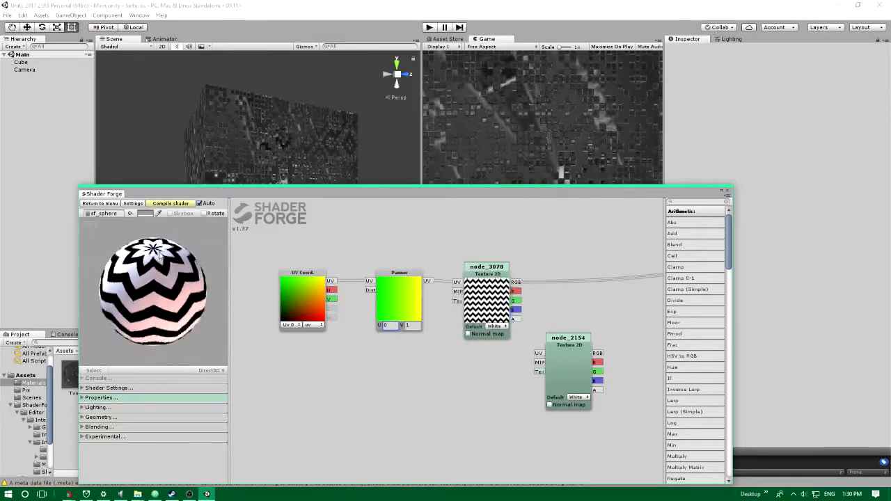
{"action": "left_click", "coordinate": [415, 328]}
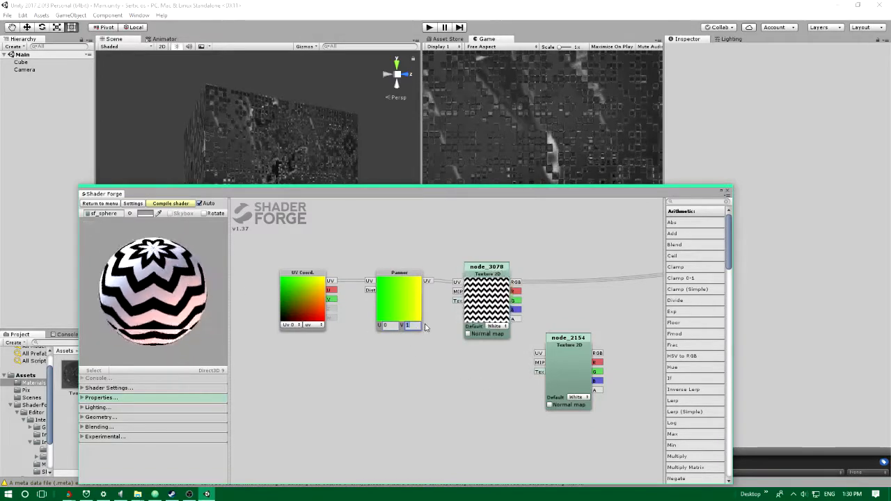
{"action": "type", "text": "0.1"}
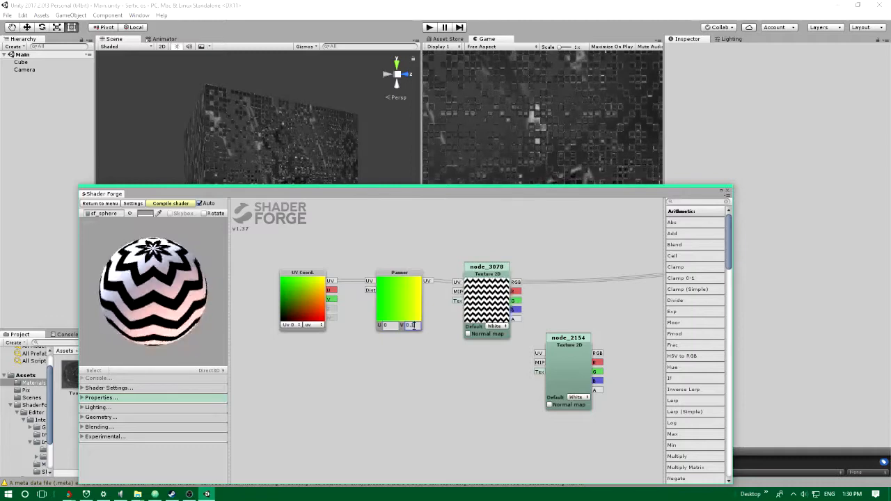
{"action": "left_click", "coordinate": [171, 207]}
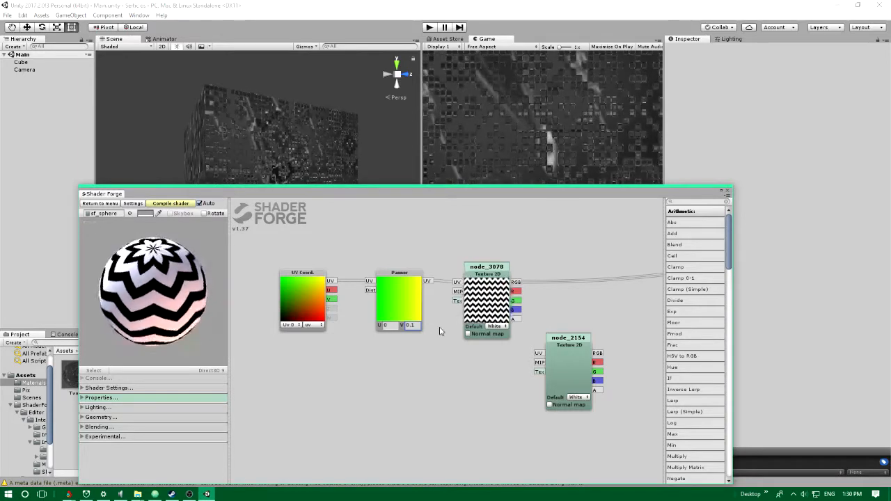
Select the UV Coordinates, Panner and zigzag texture nodes and move them together away from the empty Texture 2D node
{"action": "left_click", "coordinate": [491, 296]}
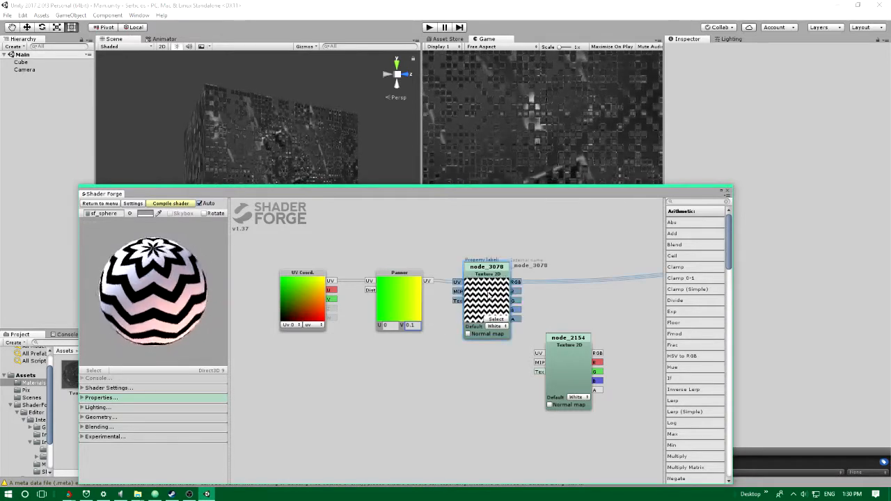
{"action": "left_click", "coordinate": [293, 304]}
{"action": "left_click", "coordinate": [388, 293], "text": "shift"}
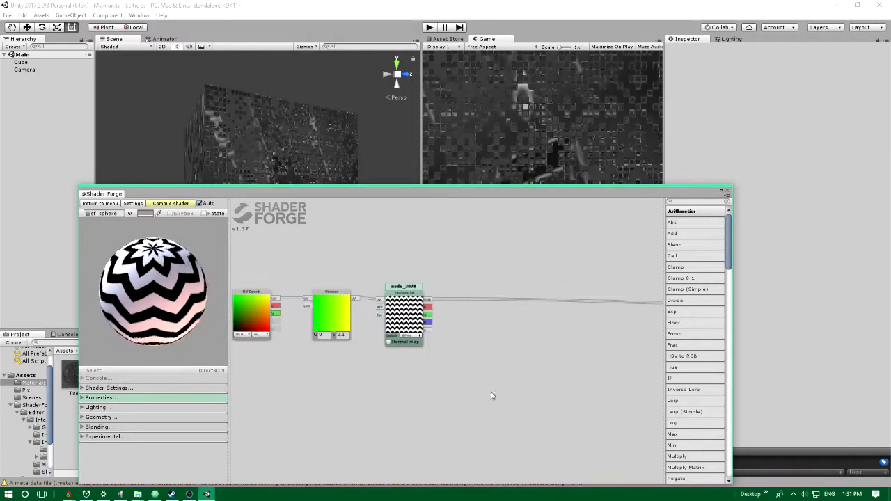
Add two more UV Coordinates nodes, stacked directly below the zigzag texture node
{"action": "key", "text": "u"}
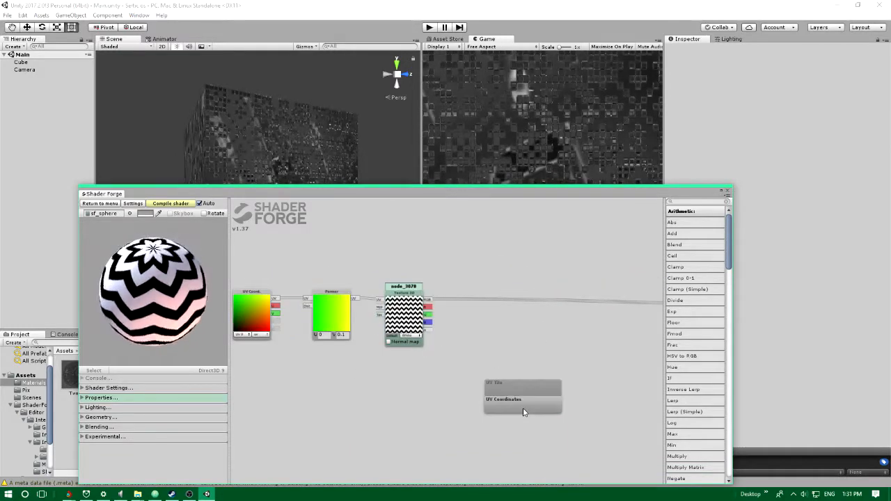
{"action": "left_click", "coordinate": [516, 401]}
{"action": "left_click_drag", "start_coordinate": [516, 401], "coordinate": [420, 397]}
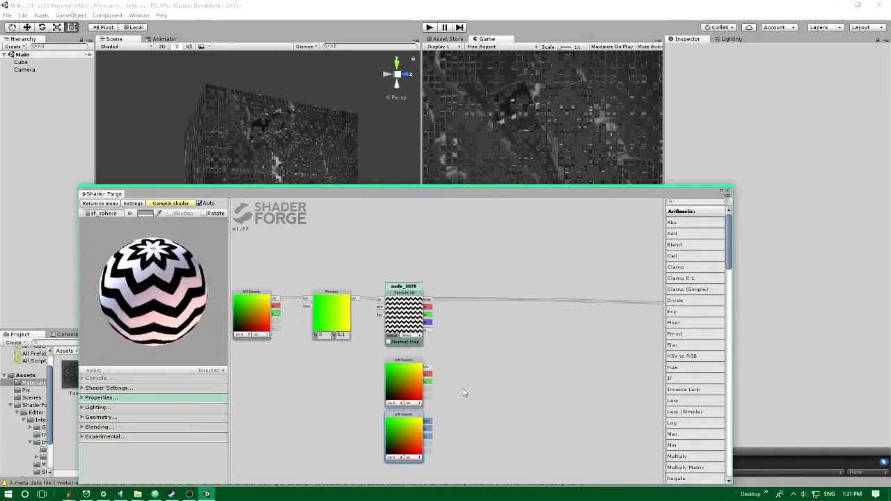
{"action": "middle_click_drag", "start_coordinate": [485, 366], "coordinate": [458, 356]}
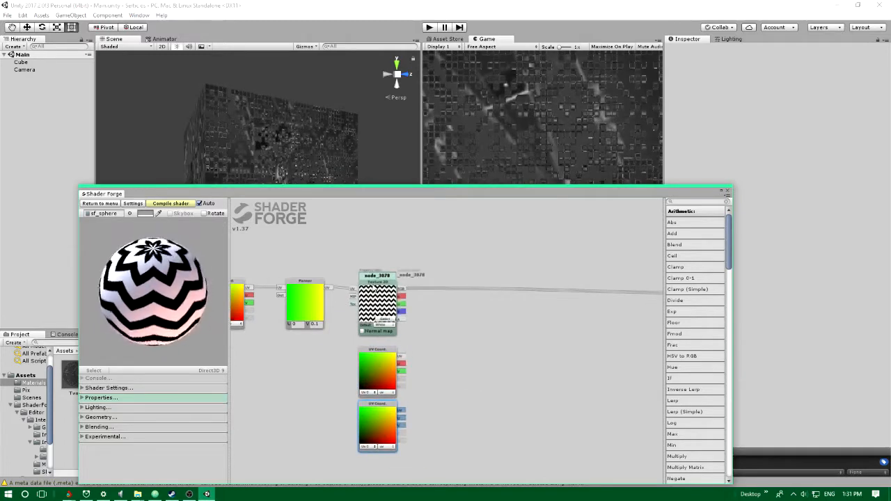
Add a One Minus node beside the zigzag texture node and feed it from the texture's red channel
{"action": "left_click", "coordinate": [374, 290]}
{"action": "left_click", "coordinate": [499, 390]}
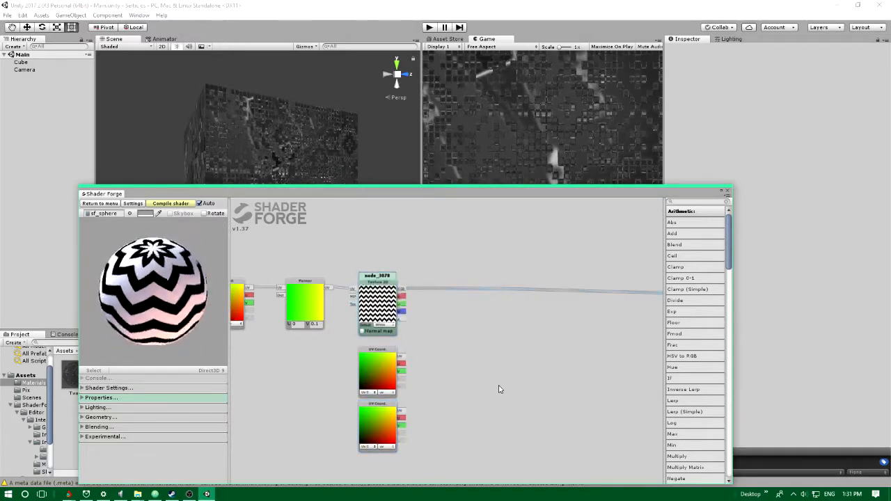
{"action": "key", "text": "o"}
{"action": "left_click", "coordinate": [498, 385]}
{"action": "left_click_drag", "start_coordinate": [498, 386], "coordinate": [457, 355]}
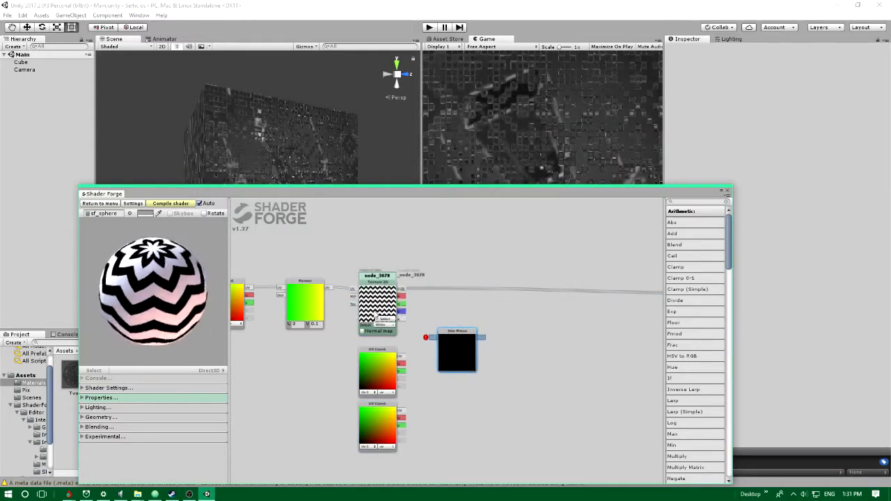
{"action": "left_click", "coordinate": [377, 316]}
{"action": "left_click", "coordinate": [449, 347]}
{"action": "left_click_drag", "start_coordinate": [403, 291], "coordinate": [459, 482]}
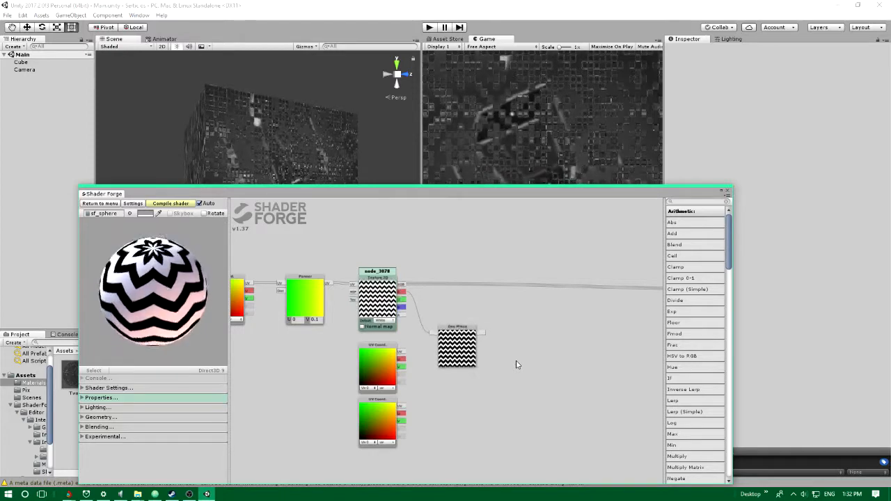
Add two Multiply nodes stacked one above the other, beyond the One Minus node
{"action": "middle_click_drag", "start_coordinate": [527, 353], "coordinate": [520, 348]}
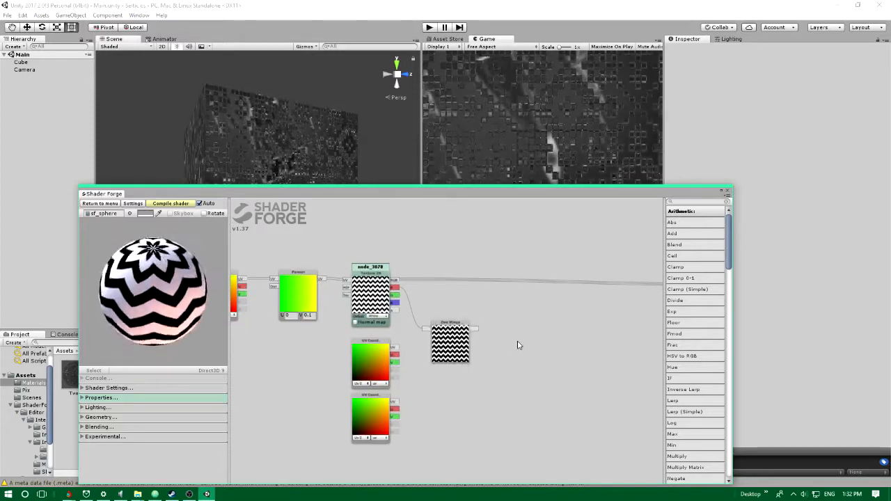
{"action": "key", "text": "m"}
{"action": "left_click_drag", "start_coordinate": [517, 341], "coordinate": [536, 364]}
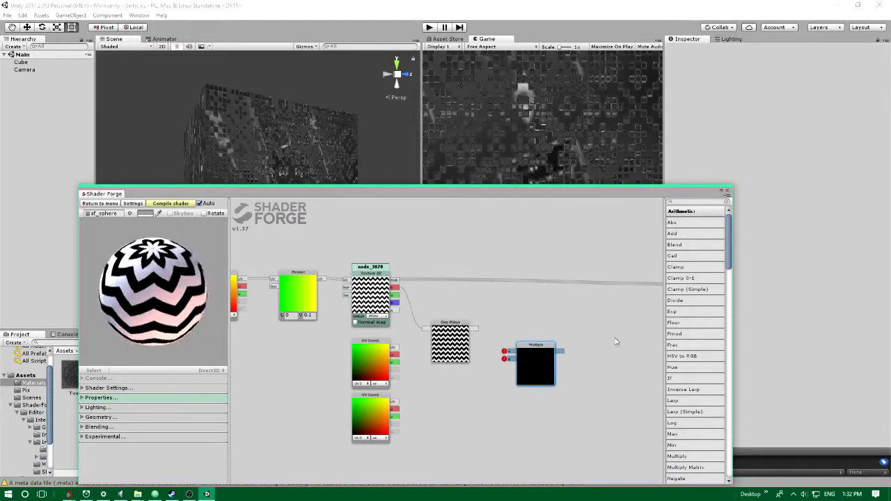
{"action": "key", "text": "m"}
{"action": "left_click", "coordinate": [616, 360]}
{"action": "left_click_drag", "start_coordinate": [616, 361], "coordinate": [533, 418]}
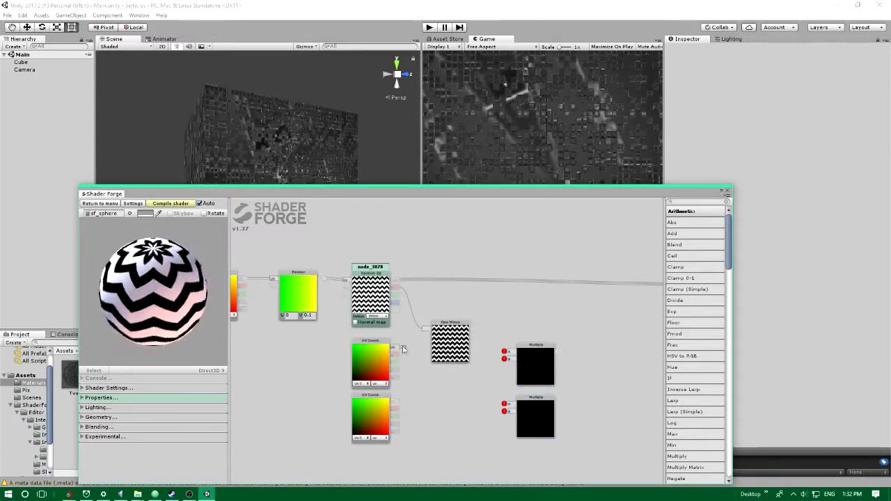
Multiply the zigzag's red channel by the first UV Coordinates node, and the One Minus output by the second
{"action": "left_click_drag", "start_coordinate": [395, 354], "coordinate": [512, 355]}
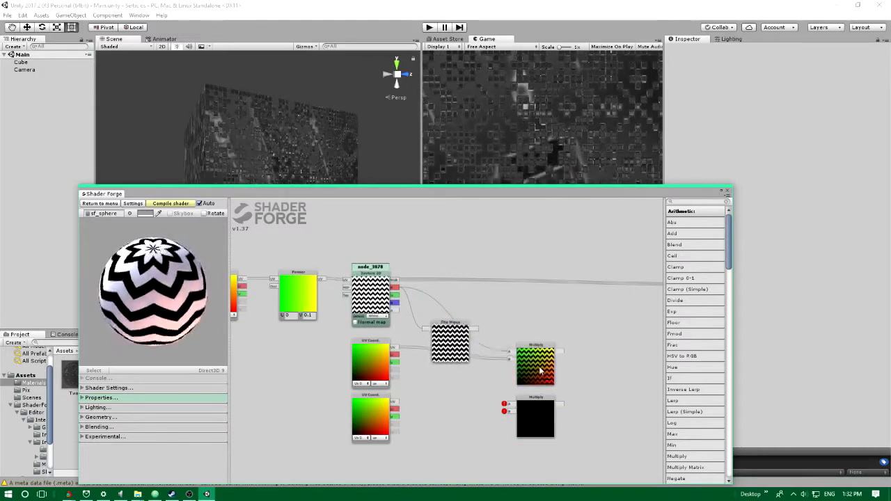
{"action": "left_click_drag", "start_coordinate": [540, 371], "coordinate": [540, 348]}
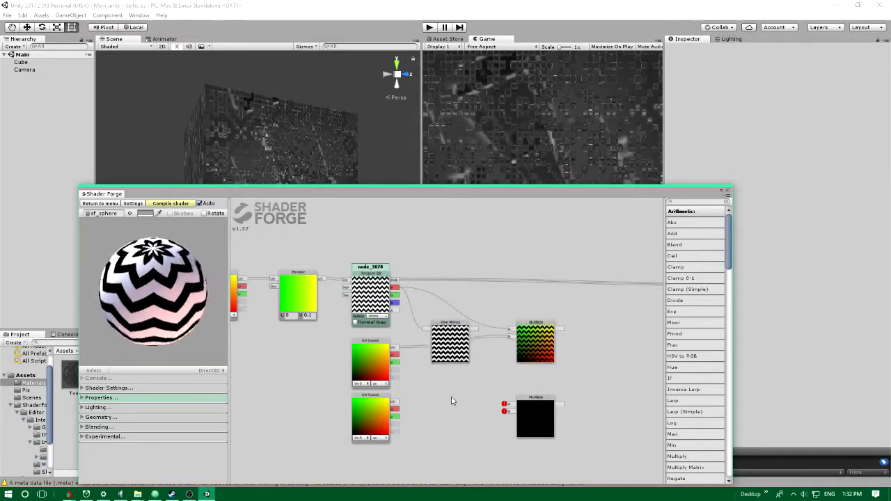
{"action": "left_click_drag", "start_coordinate": [456, 341], "coordinate": [510, 405]}
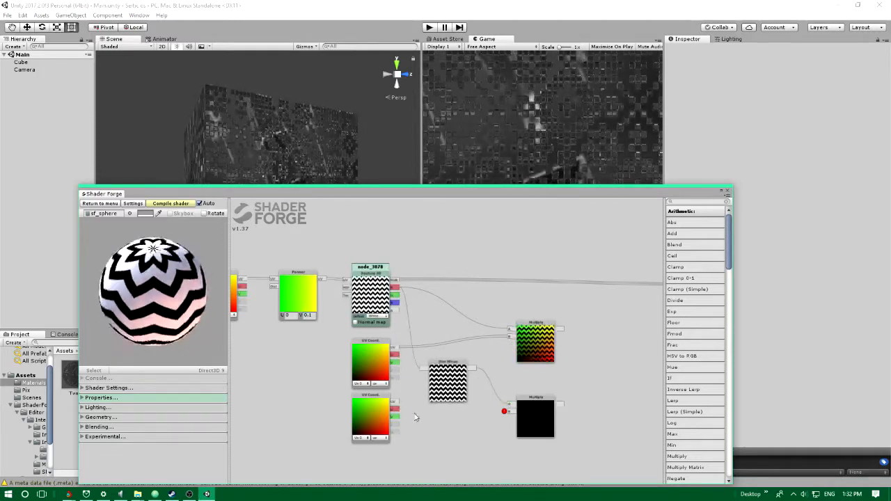
{"action": "left_click_drag", "start_coordinate": [398, 405], "coordinate": [509, 411]}
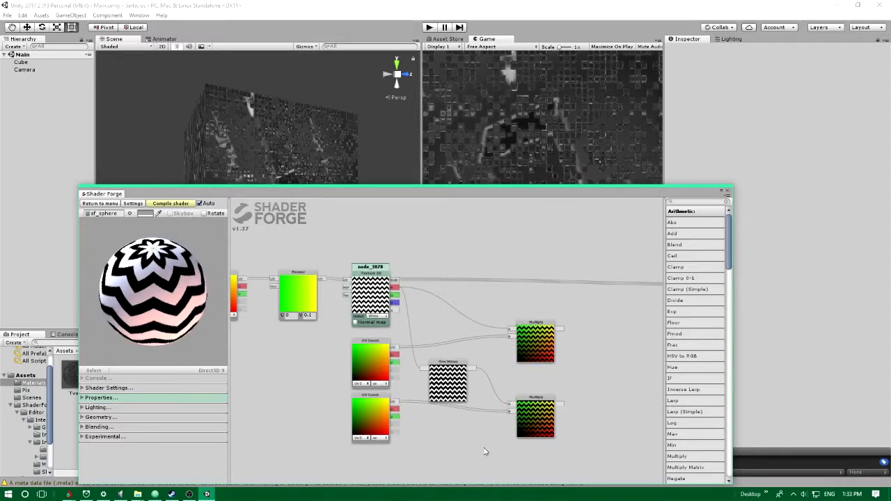
Delete the lower UV Coordinates node, feed the lower Multiply from the remaining one, and space out the lower Multiply and One Minus nodes
{"action": "left_click", "coordinate": [388, 417]}
{"action": "key", "text": "Delete"}
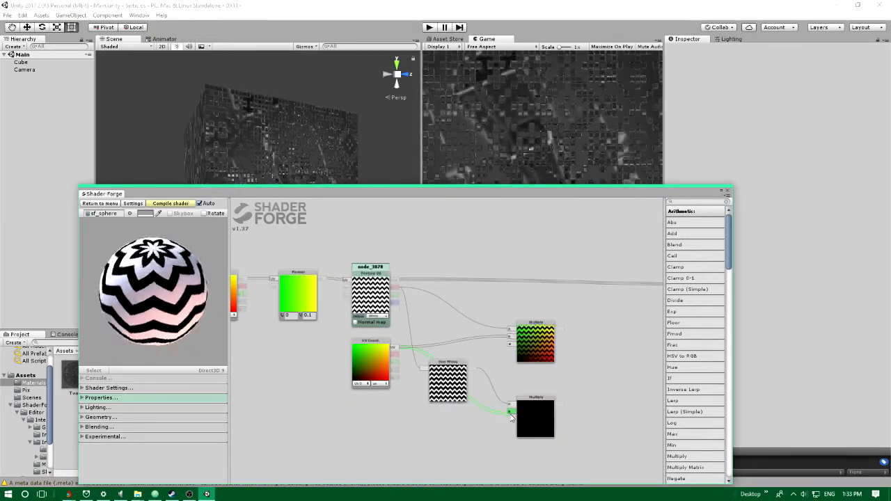
{"action": "left_click_drag", "start_coordinate": [511, 416], "coordinate": [512, 418]}
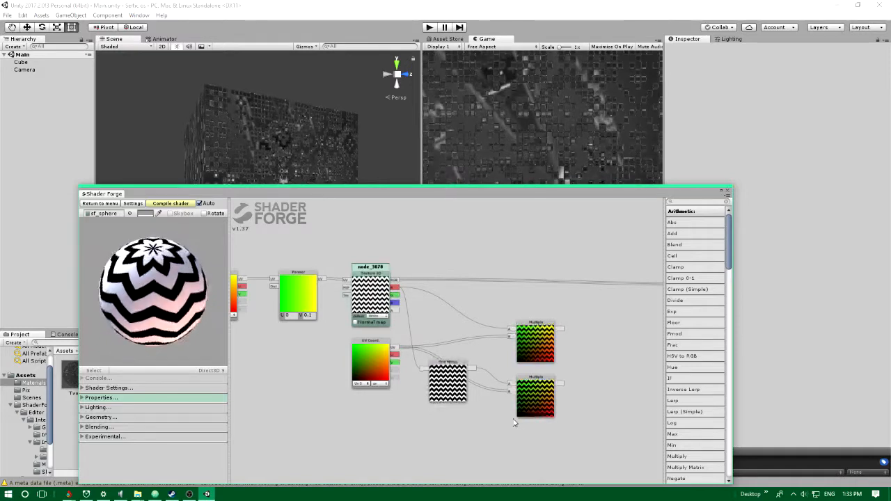
{"action": "left_click_drag", "start_coordinate": [545, 445], "coordinate": [536, 432]}
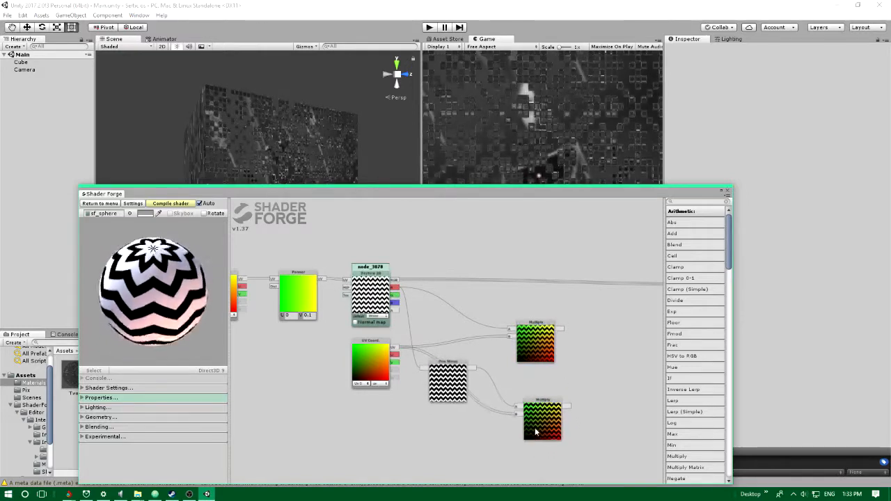
{"action": "left_click_drag", "start_coordinate": [449, 383], "coordinate": [487, 382]}
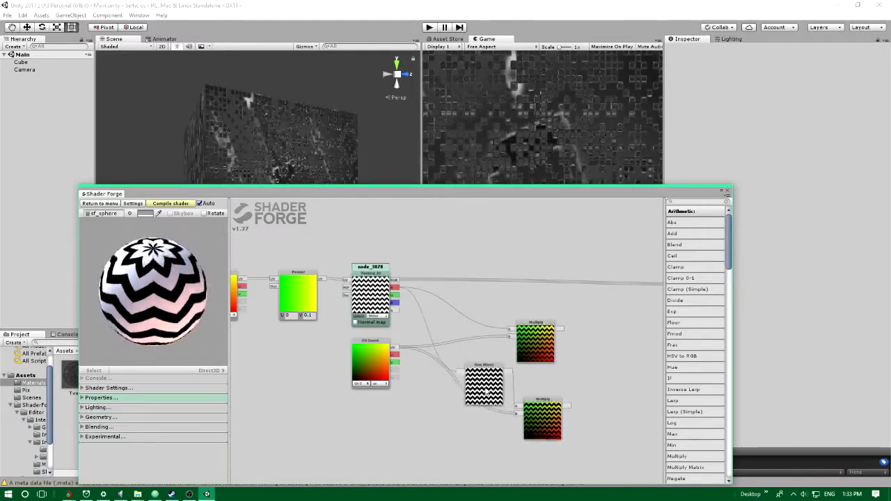
Insert an Add node that combines the outputs of the two Multiply nodes
{"action": "left_click_drag", "start_coordinate": [597, 371], "coordinate": [480, 380]}
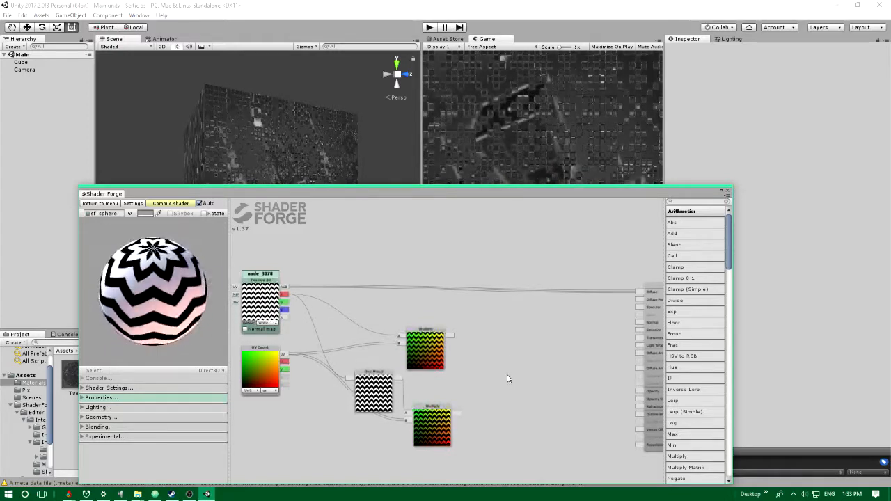
{"action": "key", "text": "a"}
{"action": "left_click", "coordinate": [508, 375]}
{"action": "left_click_drag", "start_coordinate": [507, 375], "coordinate": [505, 389]}
{"action": "left_click_drag", "start_coordinate": [457, 414], "coordinate": [481, 381]}
{"action": "left_click_drag", "start_coordinate": [449, 335], "coordinate": [481, 373]}
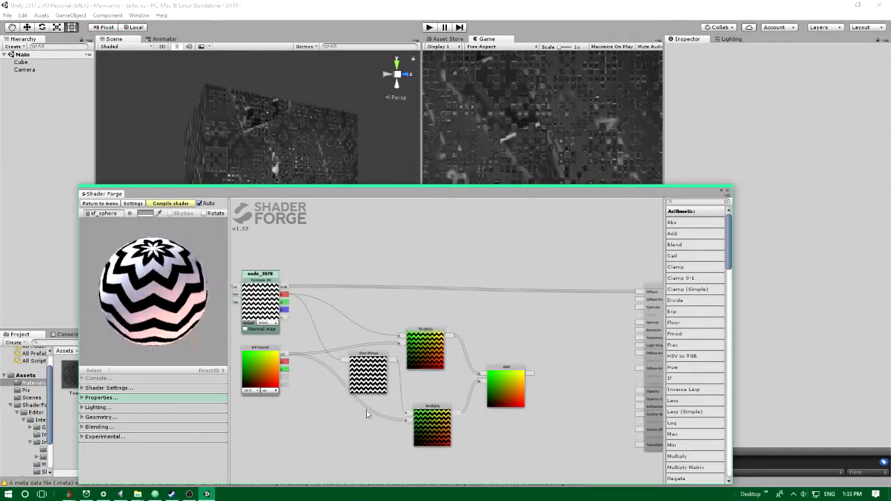
Insert a Panner with U -0.1 and V 0 between the lower UV Coordinates node and the lower Multiply
{"action": "key", "text": "p"}
{"action": "left_click", "coordinate": [342, 443]}
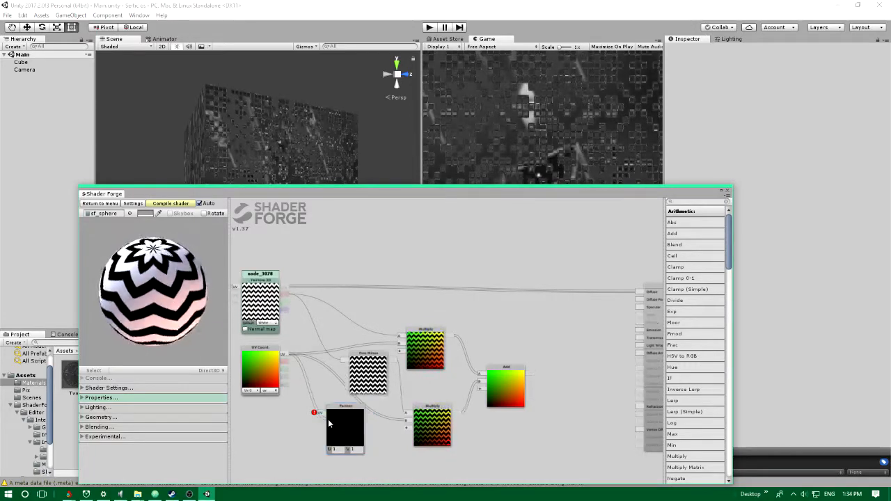
{"action": "left_click_drag", "start_coordinate": [328, 420], "coordinate": [322, 415]}
{"action": "left_click", "coordinate": [339, 451]}
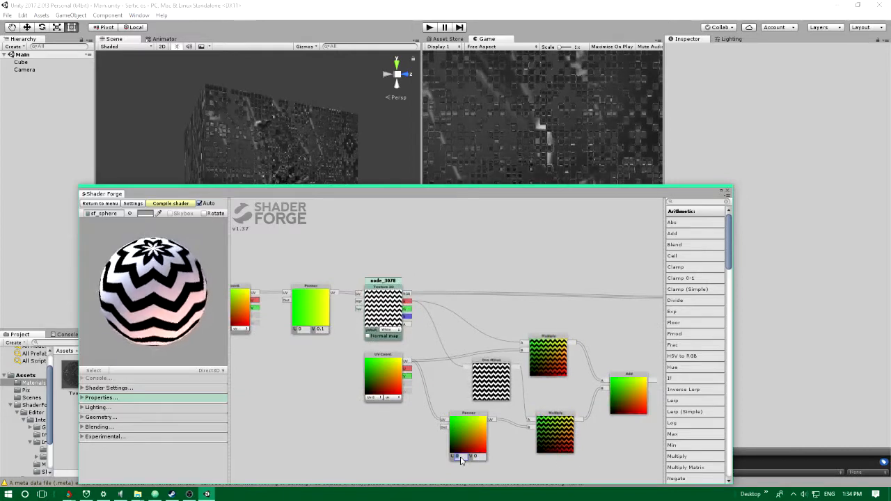
{"action": "type", "text": "-0.1"}
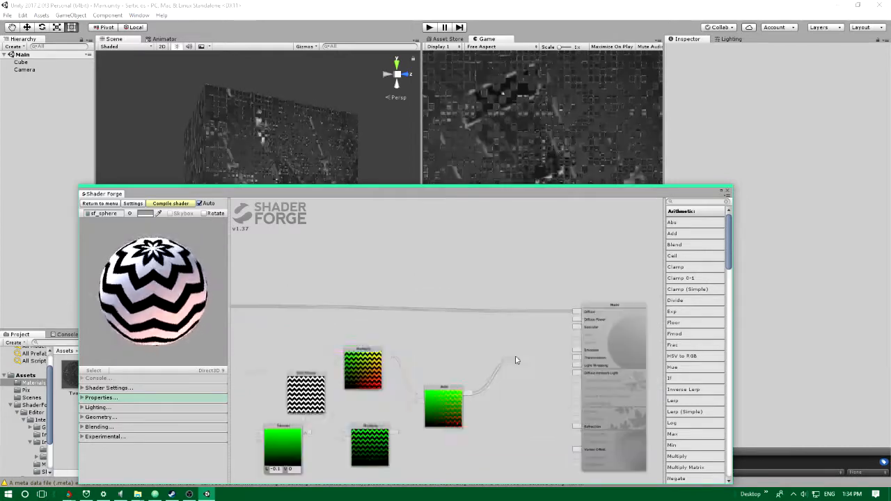
Add a Texture 2D node with its UV driven by the Add output, and connect its RGB to the Main node's Diffuse
{"action": "key", "text": "t"}
{"action": "left_click", "coordinate": [512, 368]}
{"action": "left_click_drag", "start_coordinate": [512, 370], "coordinate": [508, 420]}
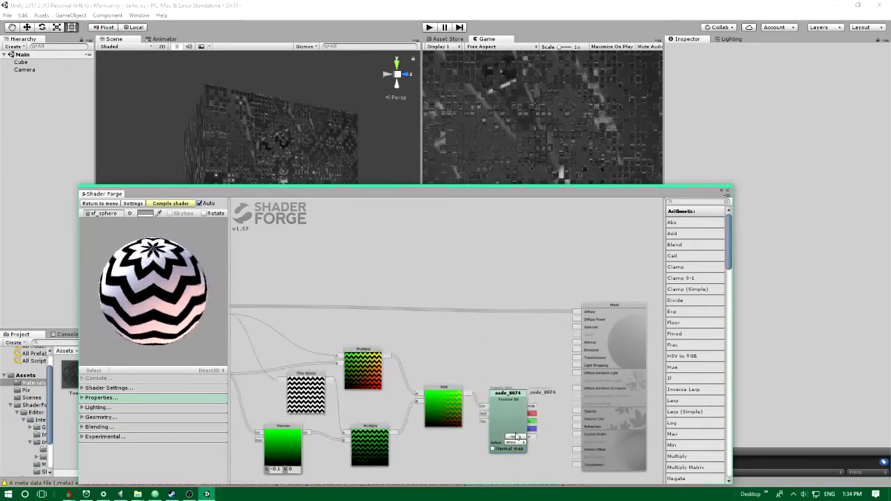
{"action": "left_click_drag", "start_coordinate": [531, 406], "coordinate": [572, 340]}
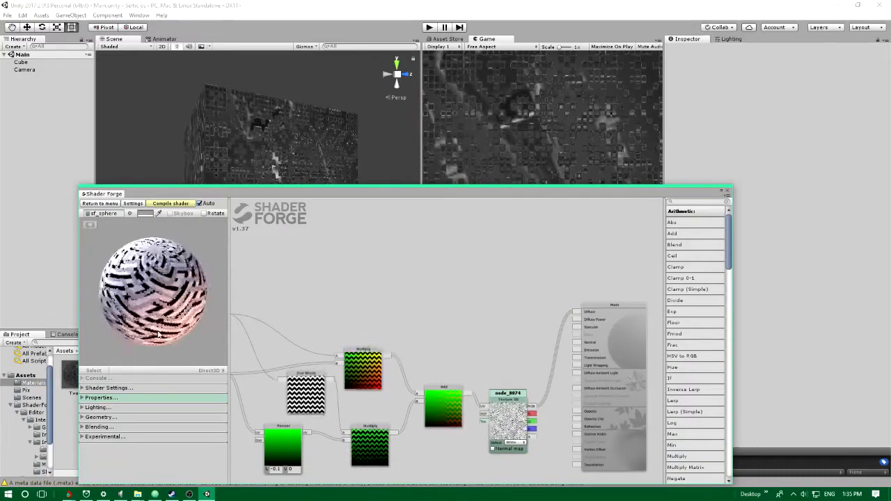
Try the first black-and-white pattern image in the asset list on the Texture 2D node feeding Diffuse
{"action": "left_click_drag", "start_coordinate": [161, 322], "coordinate": [282, 278]}
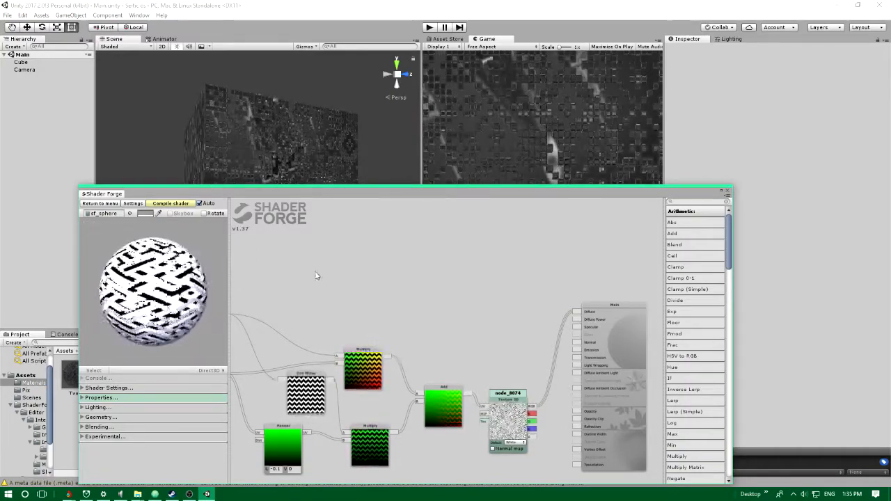
{"action": "left_click", "coordinate": [517, 436]}
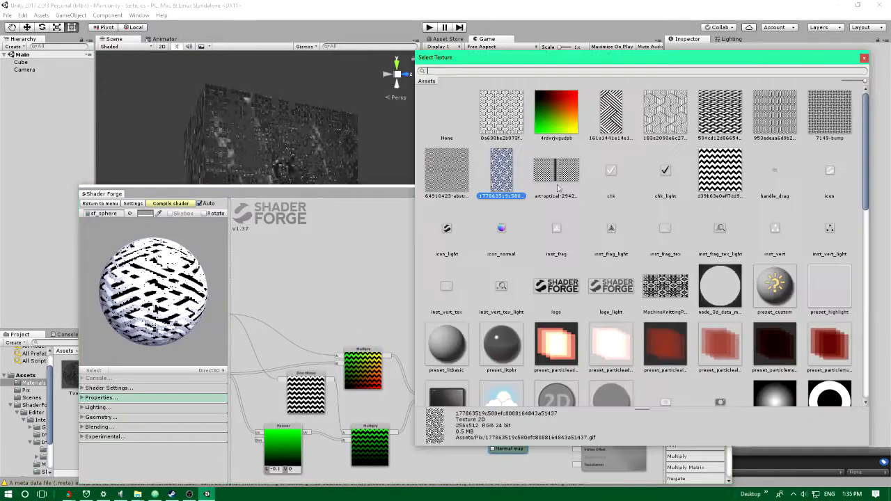
{"action": "double_click", "coordinate": [507, 114]}
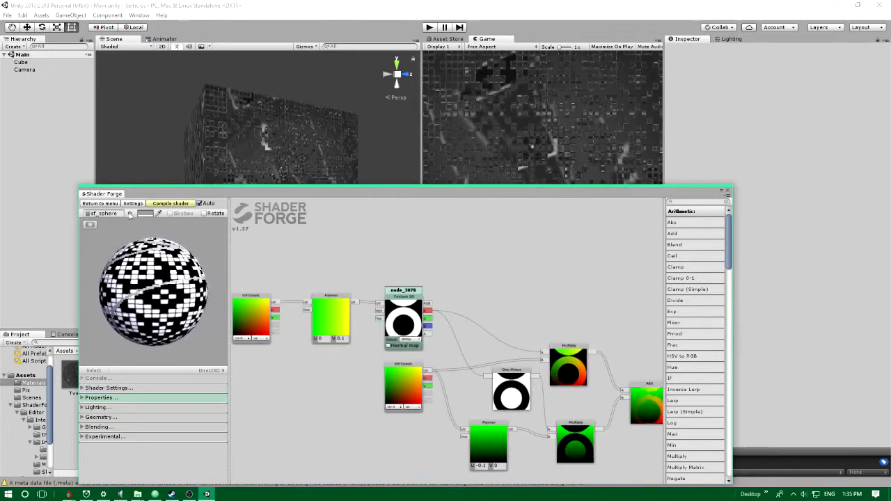
Change the shader preview mesh to sf_vertex_color_hexagon
{"action": "left_click", "coordinate": [130, 213]}
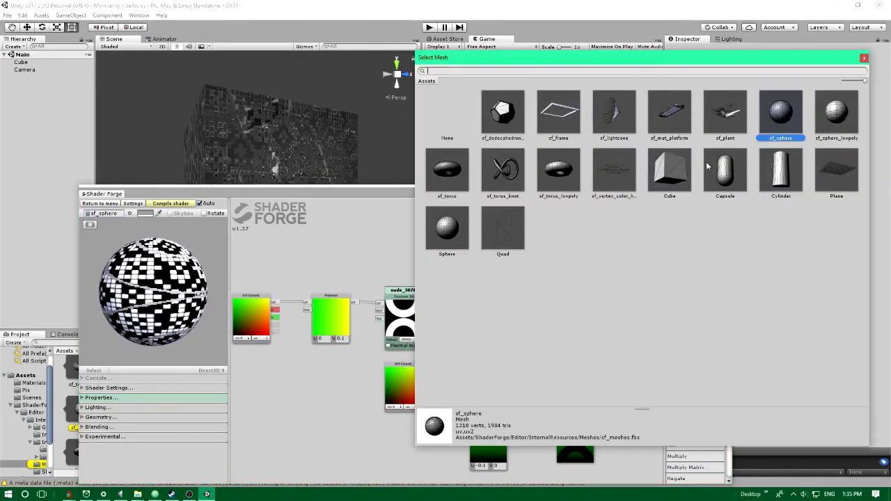
{"action": "double_click", "coordinate": [614, 170]}
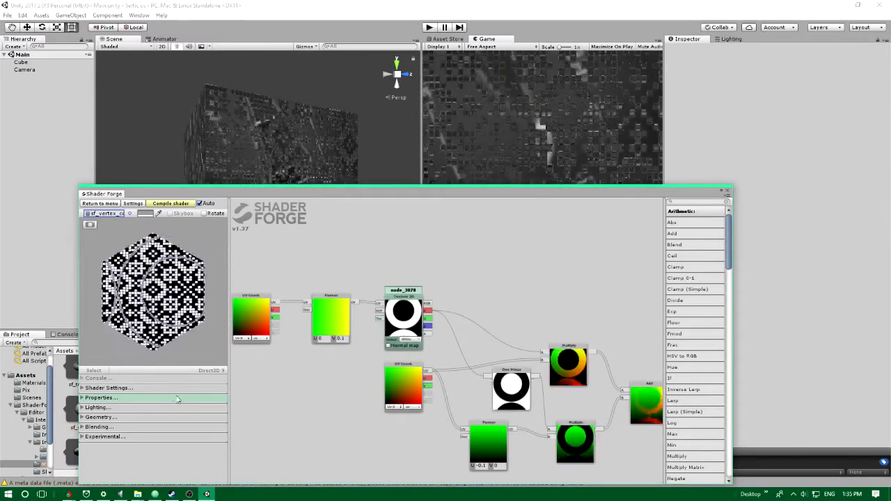
Replace the knitting pattern on the Texture 2D node feeding Diffuse with the stone tile texture
{"action": "middle_click_drag", "start_coordinate": [568, 296], "coordinate": [341, 254]}
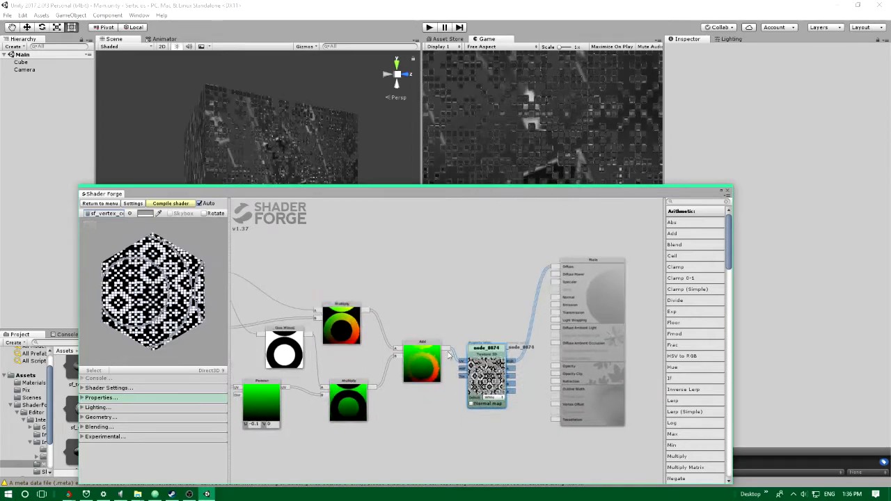
{"action": "left_click", "coordinate": [494, 392]}
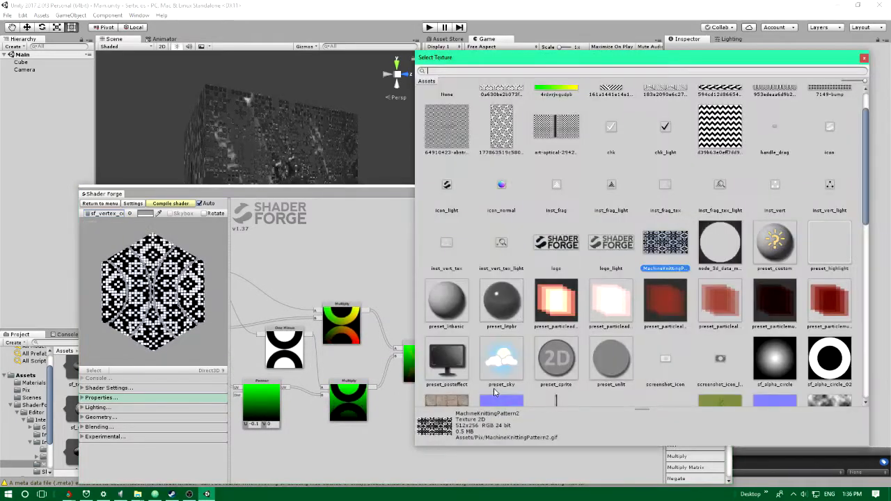
{"action": "key", "text": "Escape"}
Move the upper Multiply node away and insert a Panner between the lower UV Coordinates node and its B input
{"action": "middle_click_drag", "start_coordinate": [465, 328], "coordinate": [597, 308]}
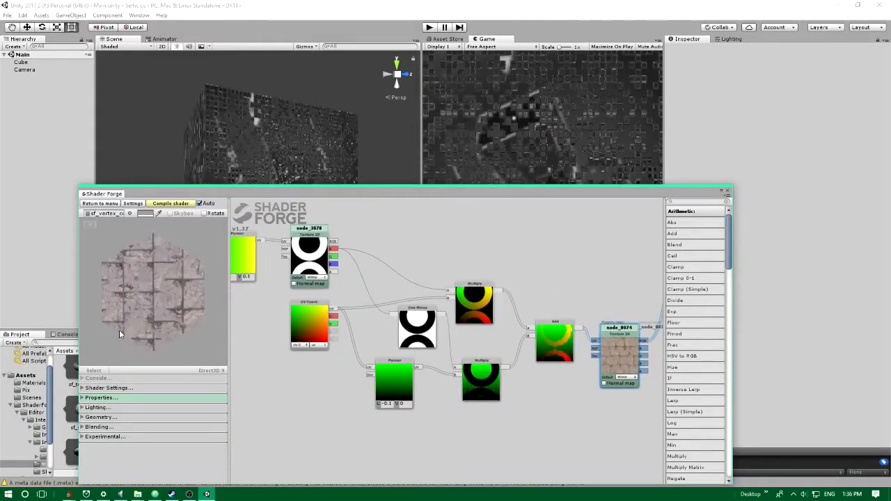
{"action": "left_click_drag", "start_coordinate": [467, 318], "coordinate": [508, 262]}
{"action": "key", "text": "p"}
{"action": "left_click", "coordinate": [441, 278]}
{"action": "left_click_drag", "start_coordinate": [333, 309], "coordinate": [409, 260]}
{"action": "left_click_drag", "start_coordinate": [462, 264], "coordinate": [488, 244]}
Set the upper Multiply's Panner to U 0.1 and V 0, and compile the shader
{"action": "left_click", "coordinate": [426, 297]}
{"action": "type", "text": "0."}
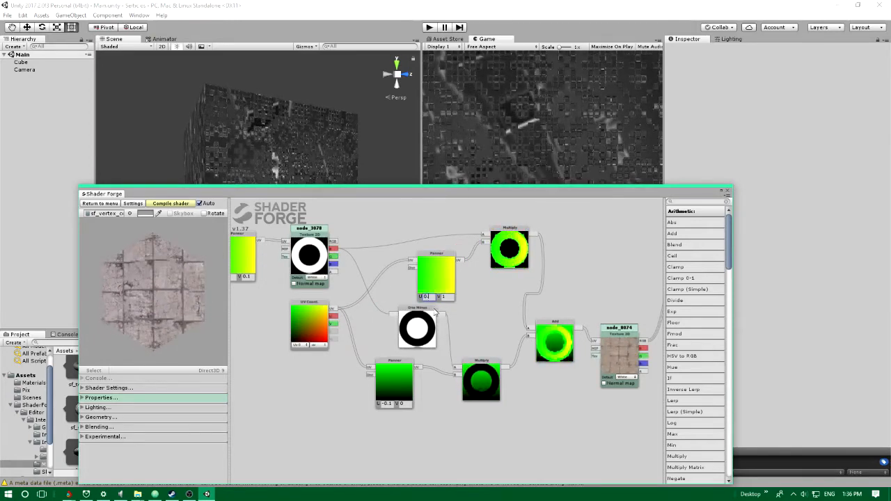
{"action": "type", "text": "1"}
{"action": "left_click", "coordinate": [445, 298]}
{"action": "type", "text": "0"}
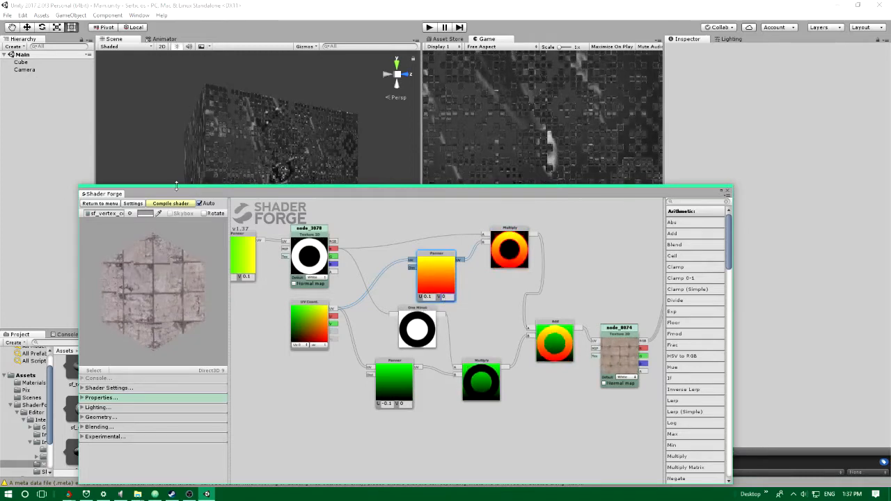
{"action": "left_click", "coordinate": [168, 204]}
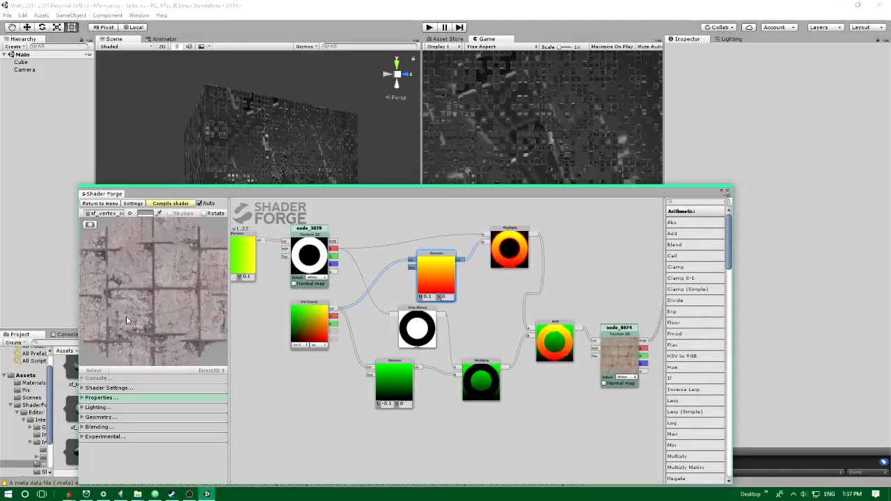
Delete the Panner that drives the ring texture's UV input
{"action": "middle_click_drag", "start_coordinate": [279, 312], "coordinate": [392, 336]}
{"action": "left_click", "coordinate": [342, 279]}
{"action": "key", "text": "Delete"}
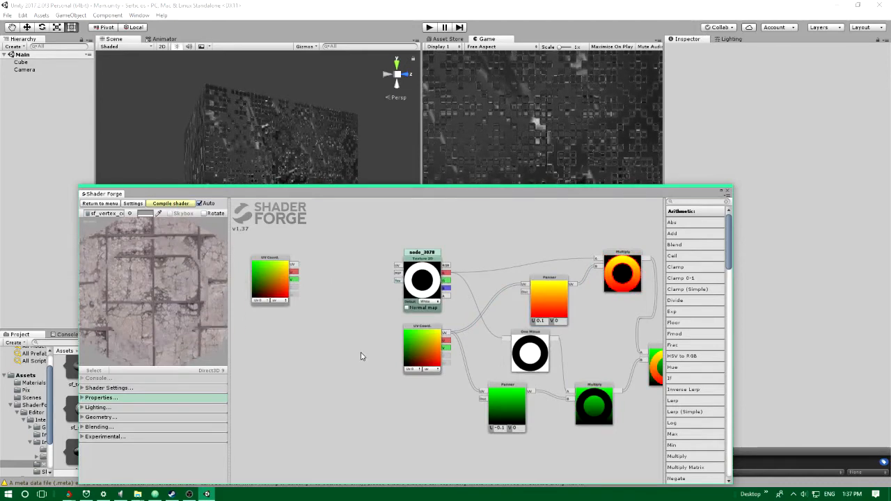
Change the preview mesh to sf_lightcone and turn it so the cone's tip faces the viewer
{"action": "scroll", "coordinate": [138, 321], "scroll_direction": "down", "scroll_amount": 3}
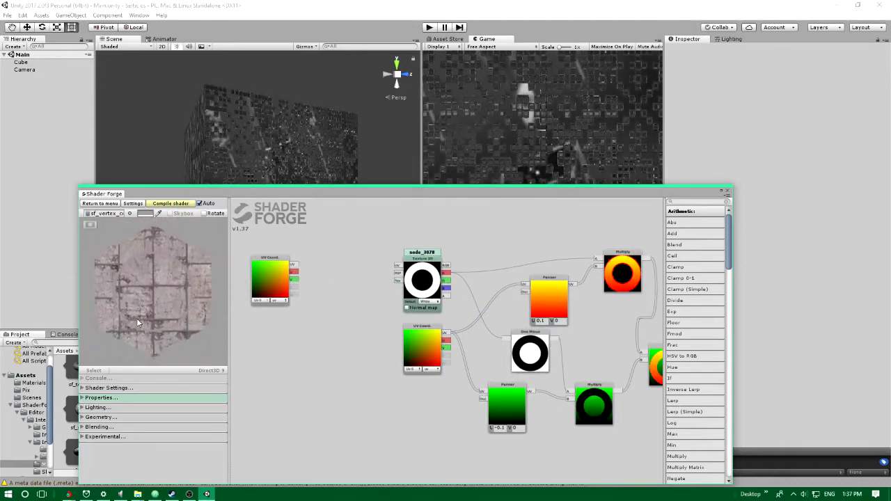
{"action": "left_click", "coordinate": [129, 213]}
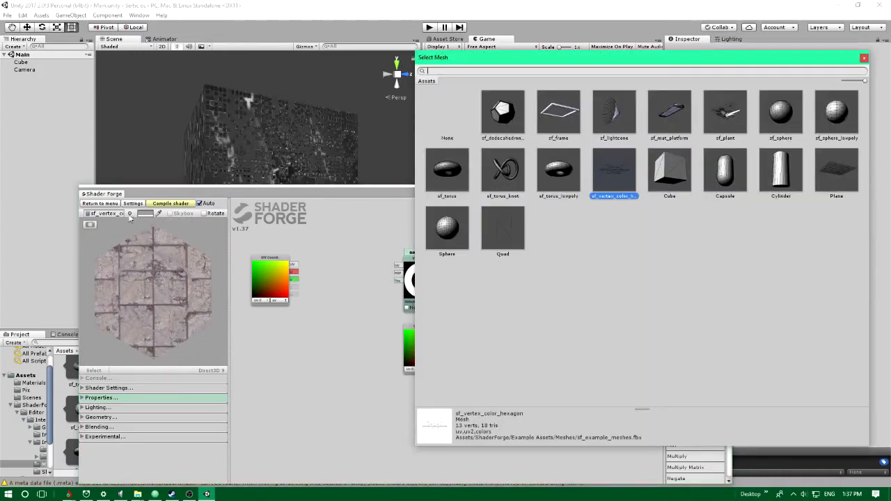
{"action": "double_click", "coordinate": [607, 105]}
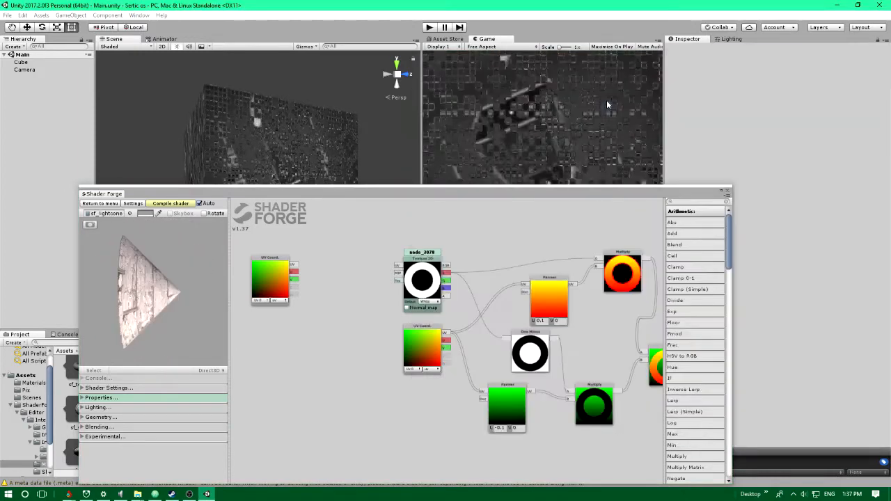
{"action": "left_click_drag", "start_coordinate": [188, 269], "coordinate": [140, 206]}
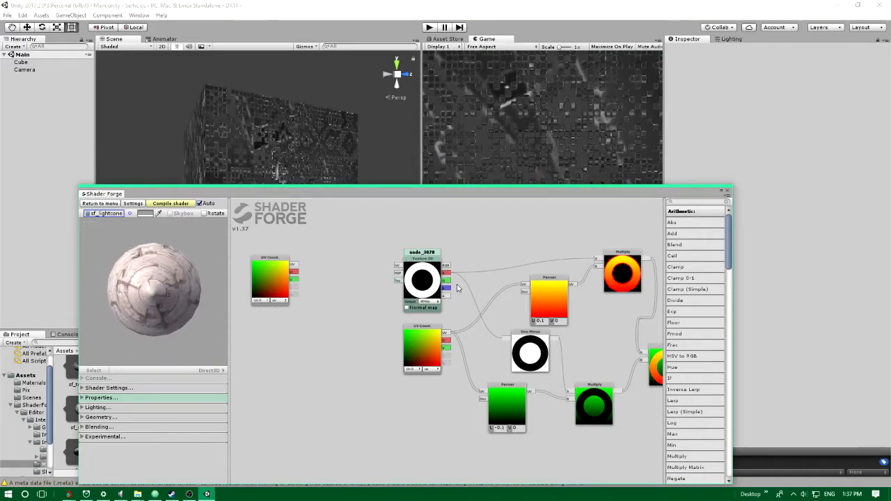
Replace the ring mask on the Texture 2D node feeding the upper Multiply and One Minus with sf_alpha_circle
{"action": "left_click", "coordinate": [436, 296]}
{"action": "left_click", "coordinate": [436, 297]}
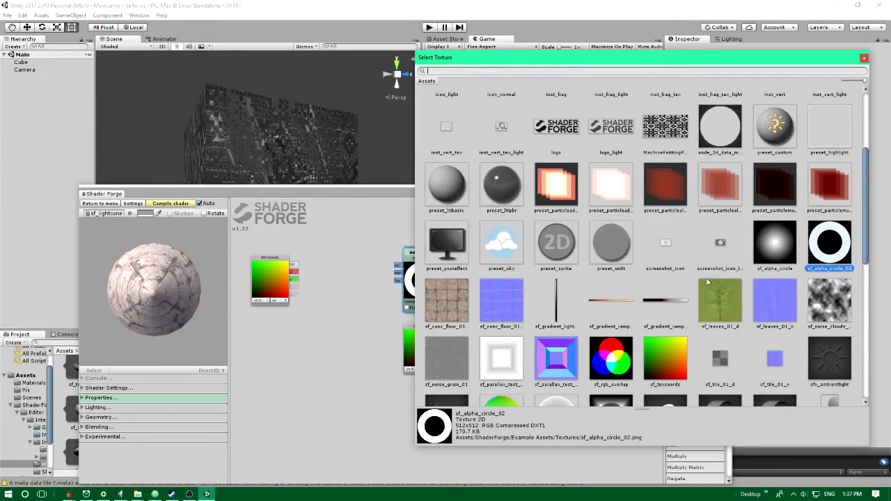
{"action": "double_click", "coordinate": [767, 261]}
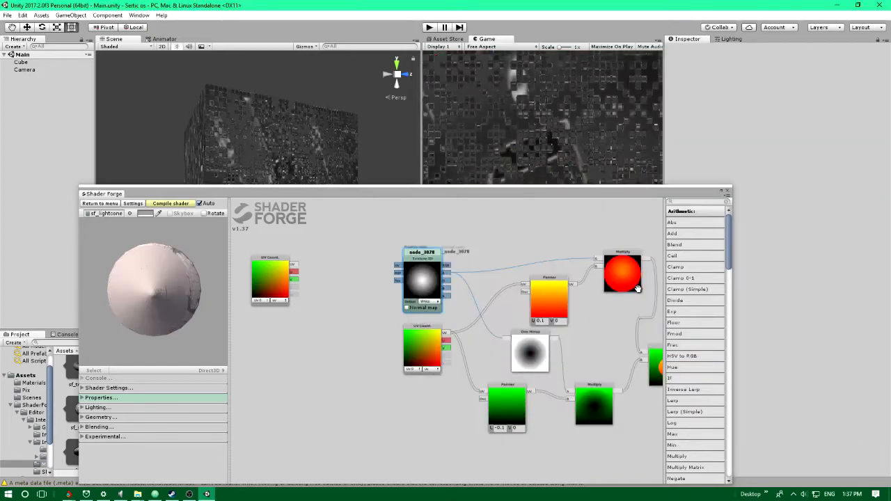
{"action": "left_click", "coordinate": [149, 310]}
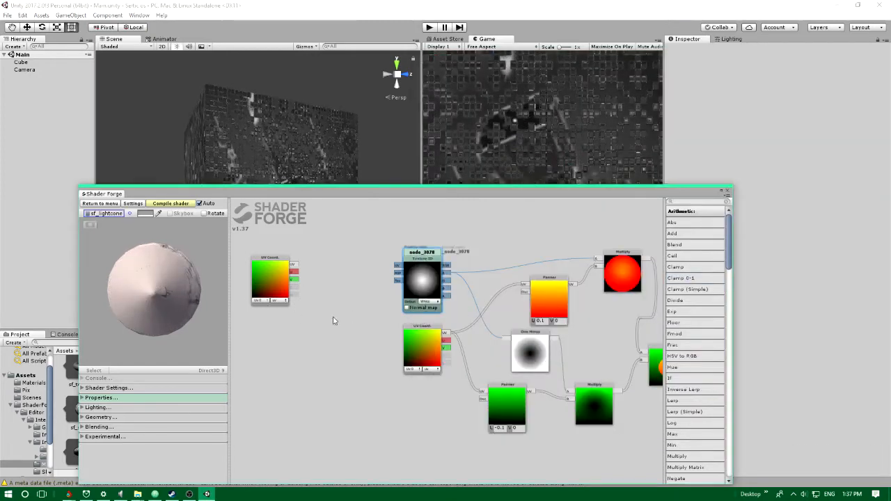
Add a Rotator node and insert it between the UV Coordinates node and the lower Panner's UV input
{"action": "scroll", "coordinate": [144, 270], "scroll_direction": "up", "scroll_amount": 4}
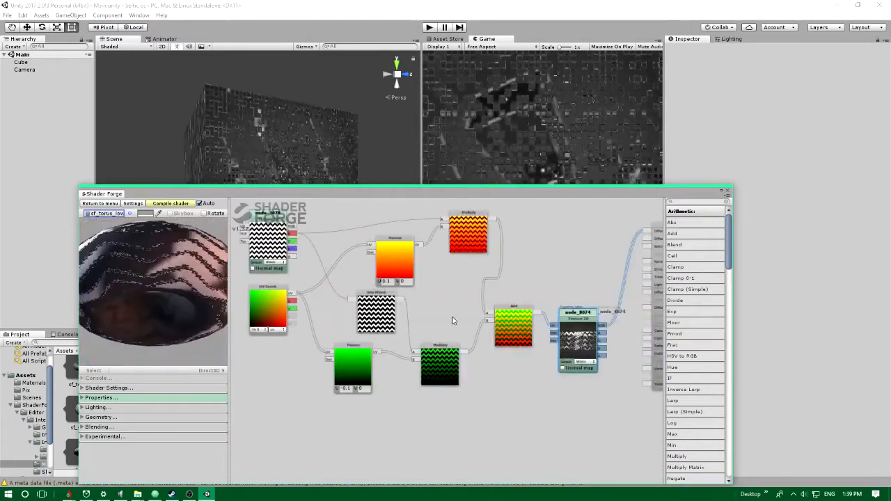
{"action": "left_click_drag", "start_coordinate": [453, 320], "coordinate": [482, 305]}
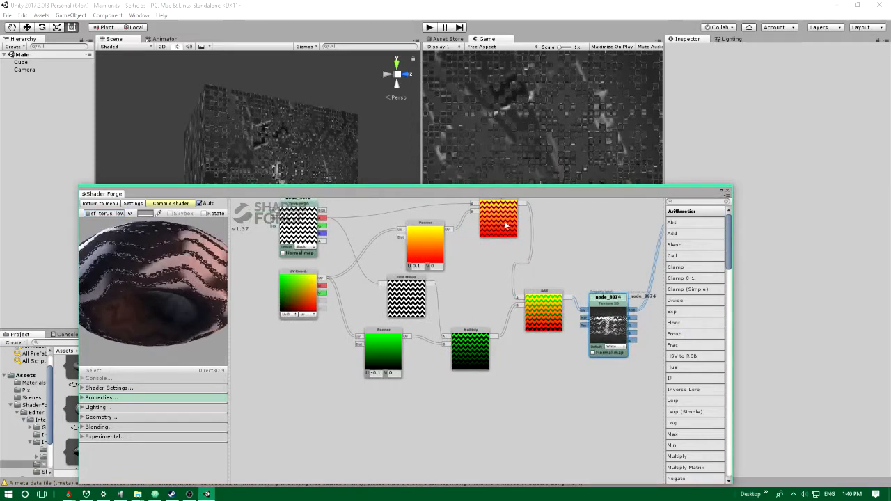
{"action": "right_click", "coordinate": [436, 404]}
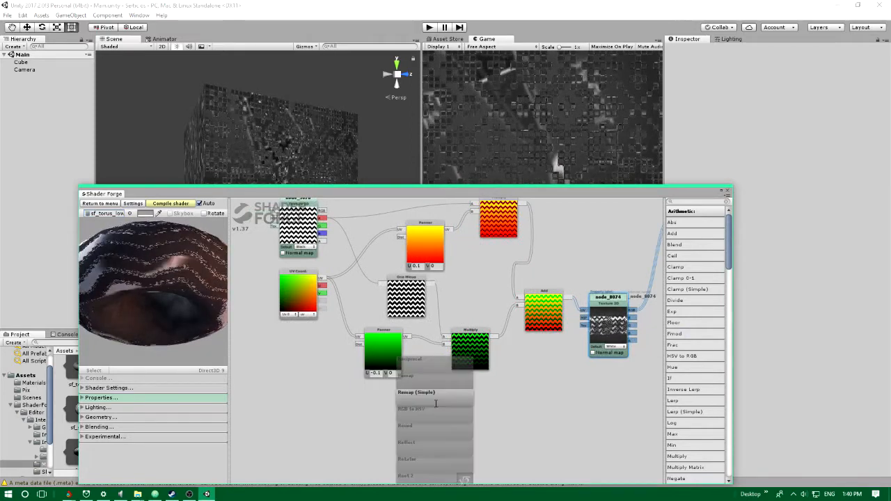
{"action": "left_click", "coordinate": [425, 456]}
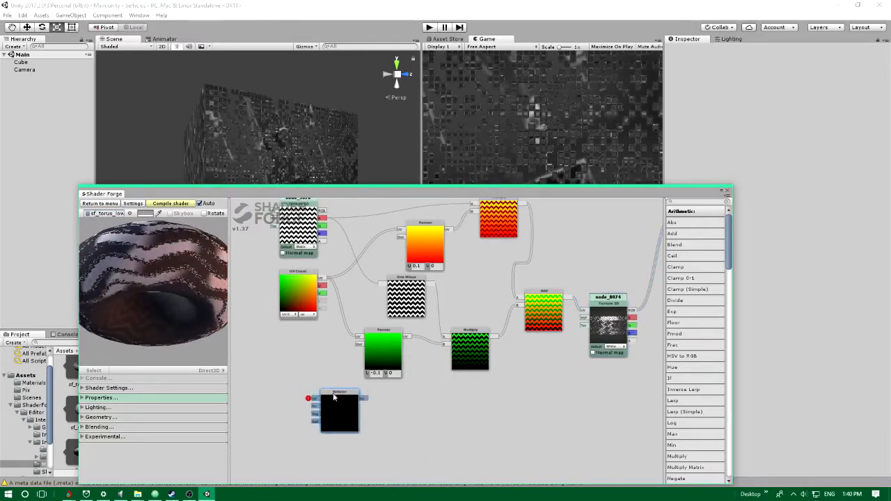
{"action": "left_click", "coordinate": [327, 365]}
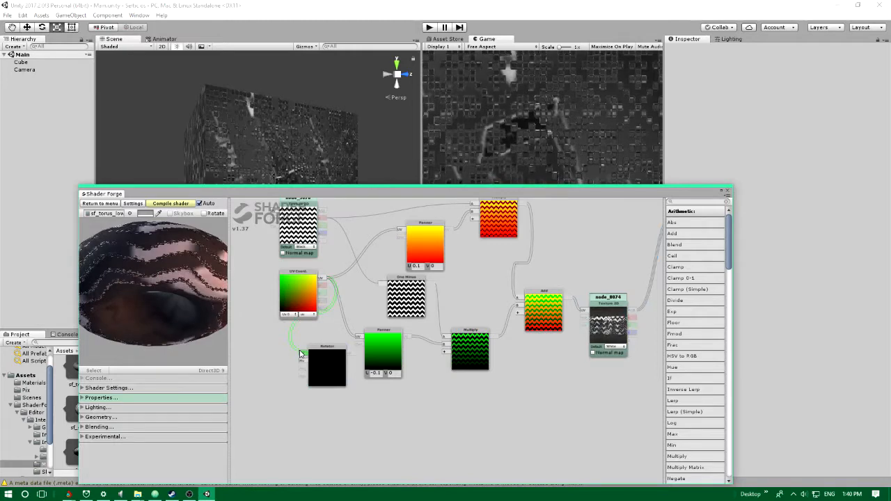
{"action": "left_click_drag", "start_coordinate": [349, 355], "coordinate": [359, 337]}
{"action": "middle_click_drag", "start_coordinate": [341, 419], "coordinate": [369, 415]}
{"action": "left_click_drag", "start_coordinate": [356, 355], "coordinate": [340, 352]}
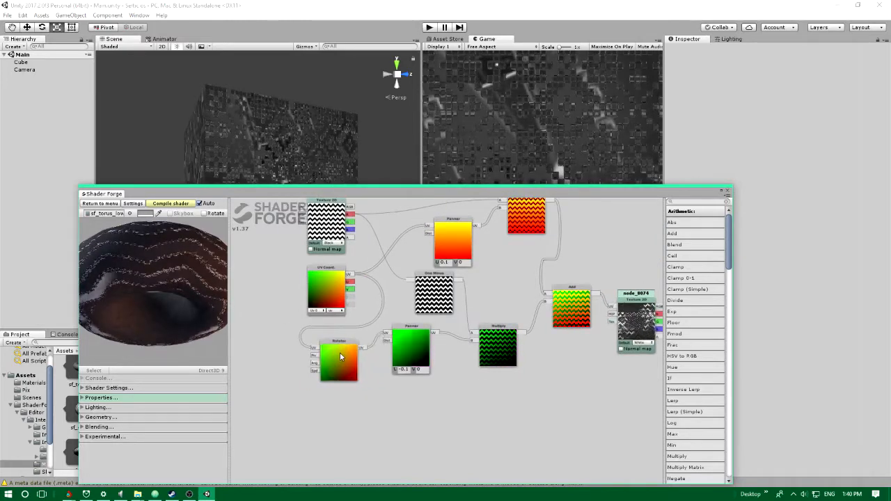
Add a Slider node beside the Rotator and connect it to the Rotator's Ang input
{"action": "key", "text": "s"}
{"action": "left_click", "coordinate": [282, 395]}
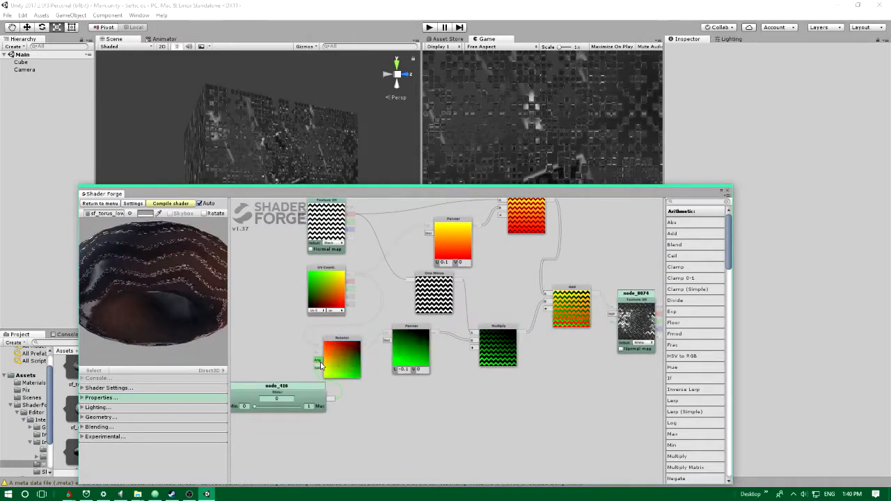
{"action": "left_click_drag", "start_coordinate": [317, 361], "coordinate": [319, 361]}
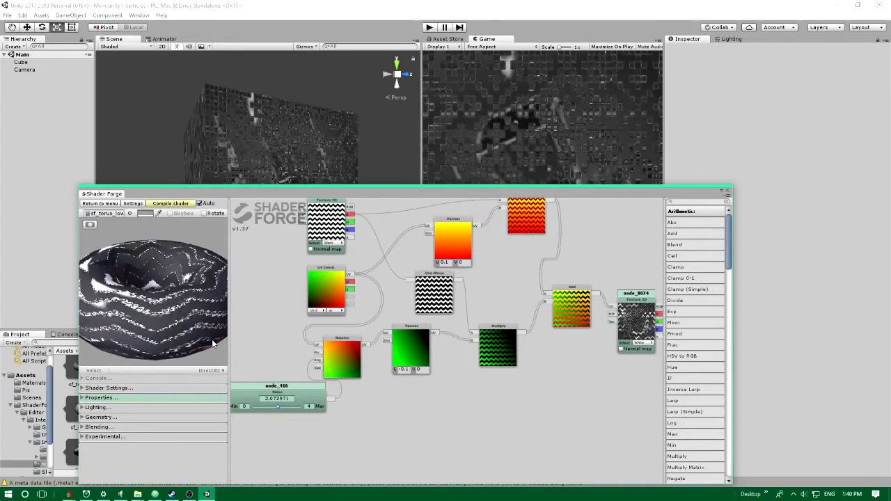
Open the texture selection for the Texture 2D node that feeds Diffuse
{"action": "scroll", "coordinate": [188, 333], "scroll_direction": "up", "scroll_amount": 5}
{"action": "scroll", "coordinate": [188, 332], "scroll_direction": "up", "scroll_amount": 5}
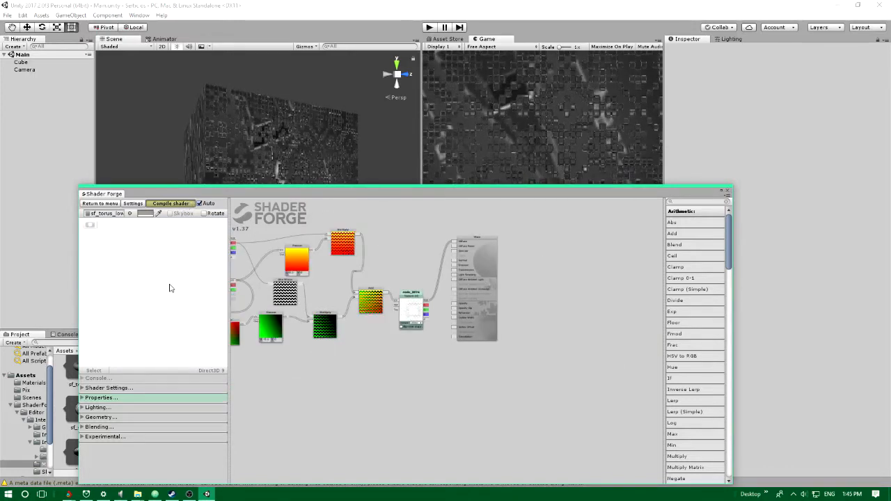
{"action": "scroll", "coordinate": [169, 288], "scroll_direction": "down", "scroll_amount": 5}
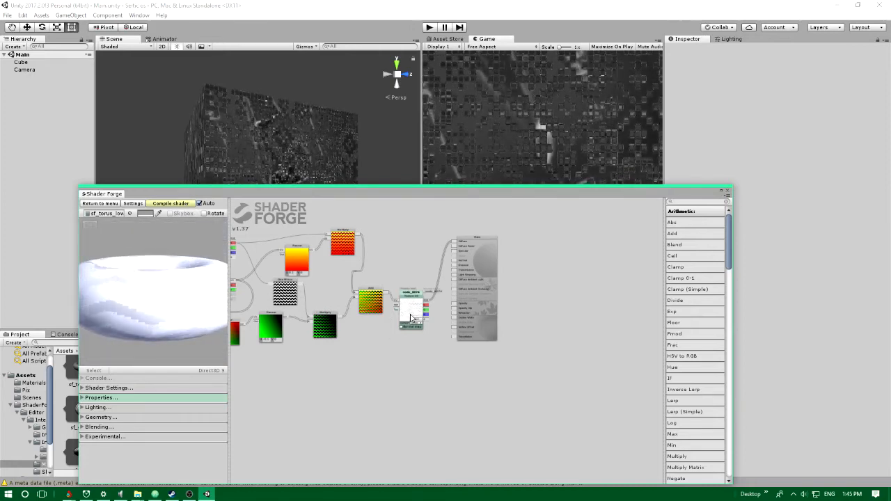
{"action": "left_click", "coordinate": [414, 321]}
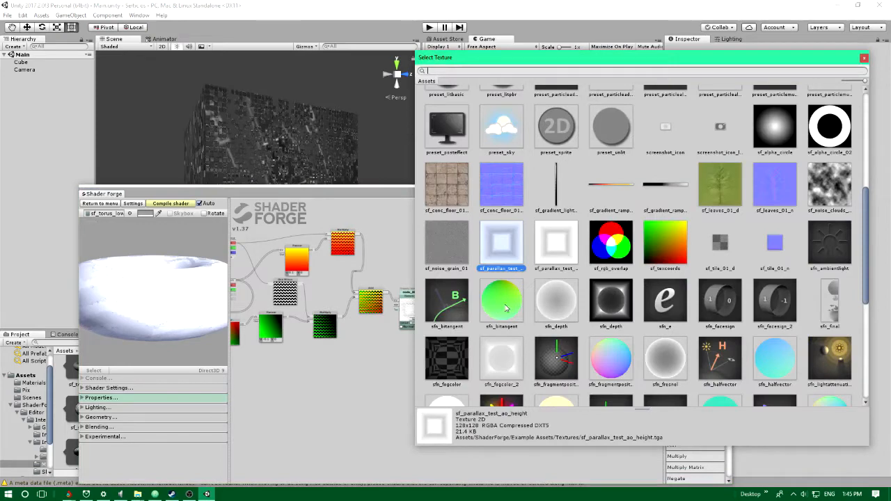